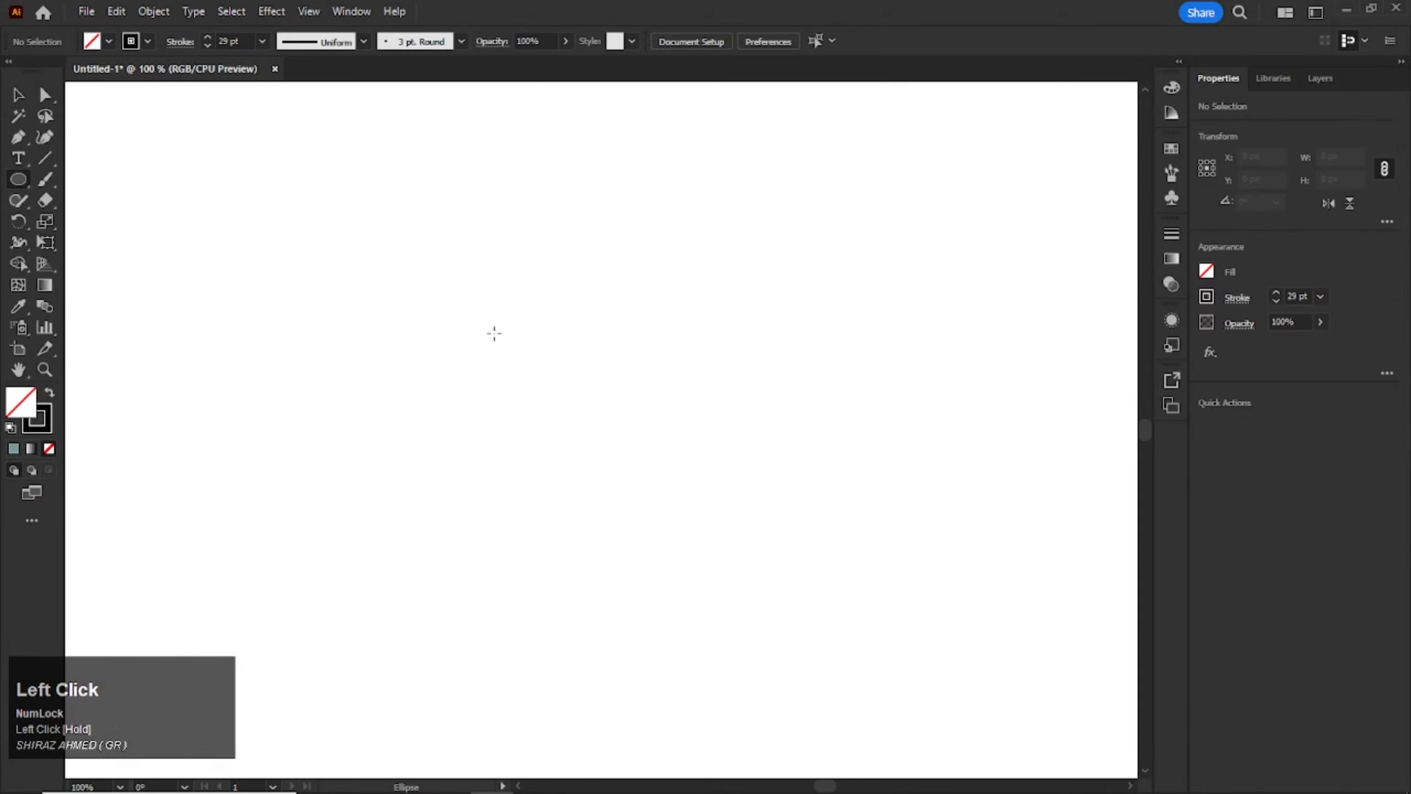
- Draw a 90 px circle with no fill near the middle of the canvas and set its stroke to 2 pt
mouse_move(578, 424)
mouse_down()
mouse_move(576, 442)
mouse_move(583, 425)
mouse_move(665, 472)
mouse_move(629, 468)
mouse_move(650, 470)
mouse_up()
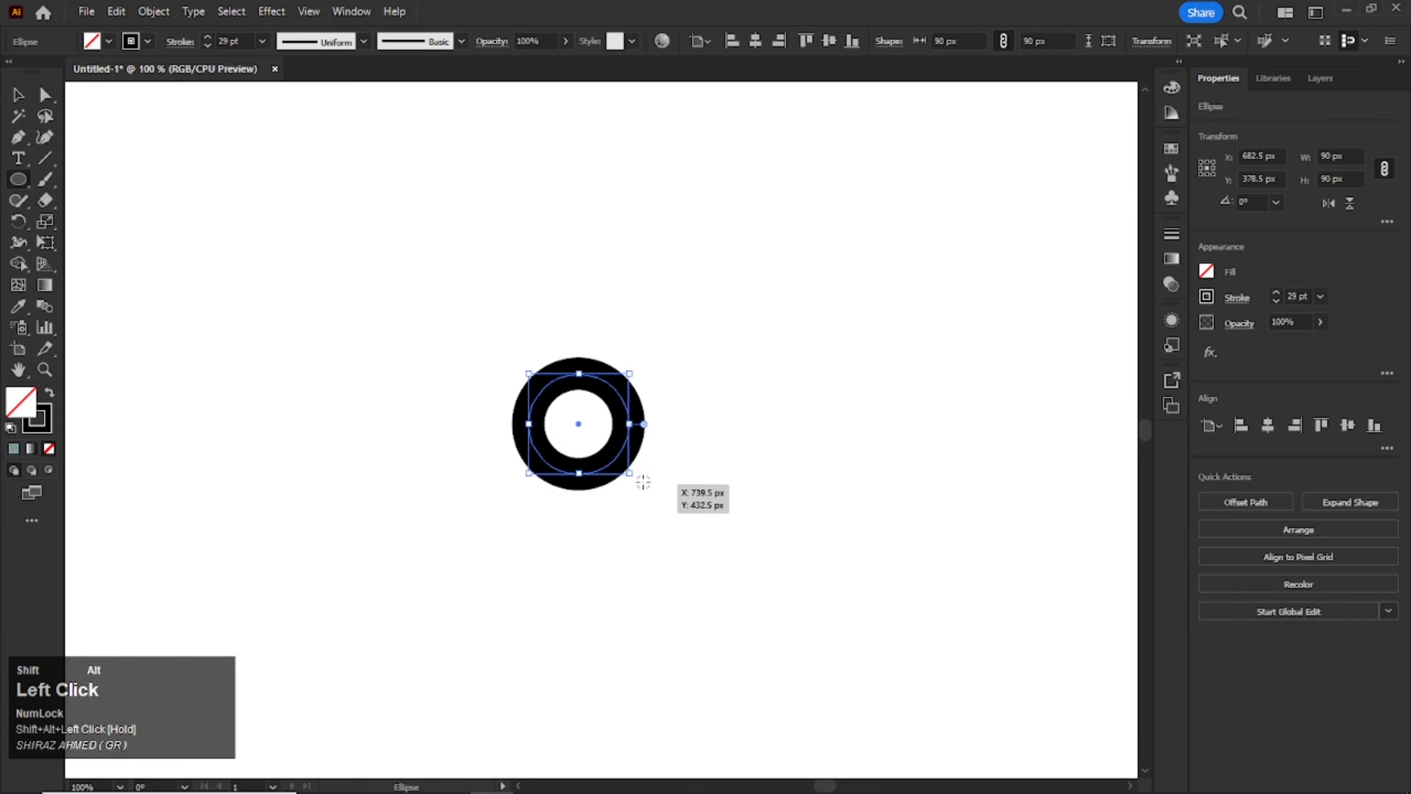
click(266, 42)
click(277, 135)
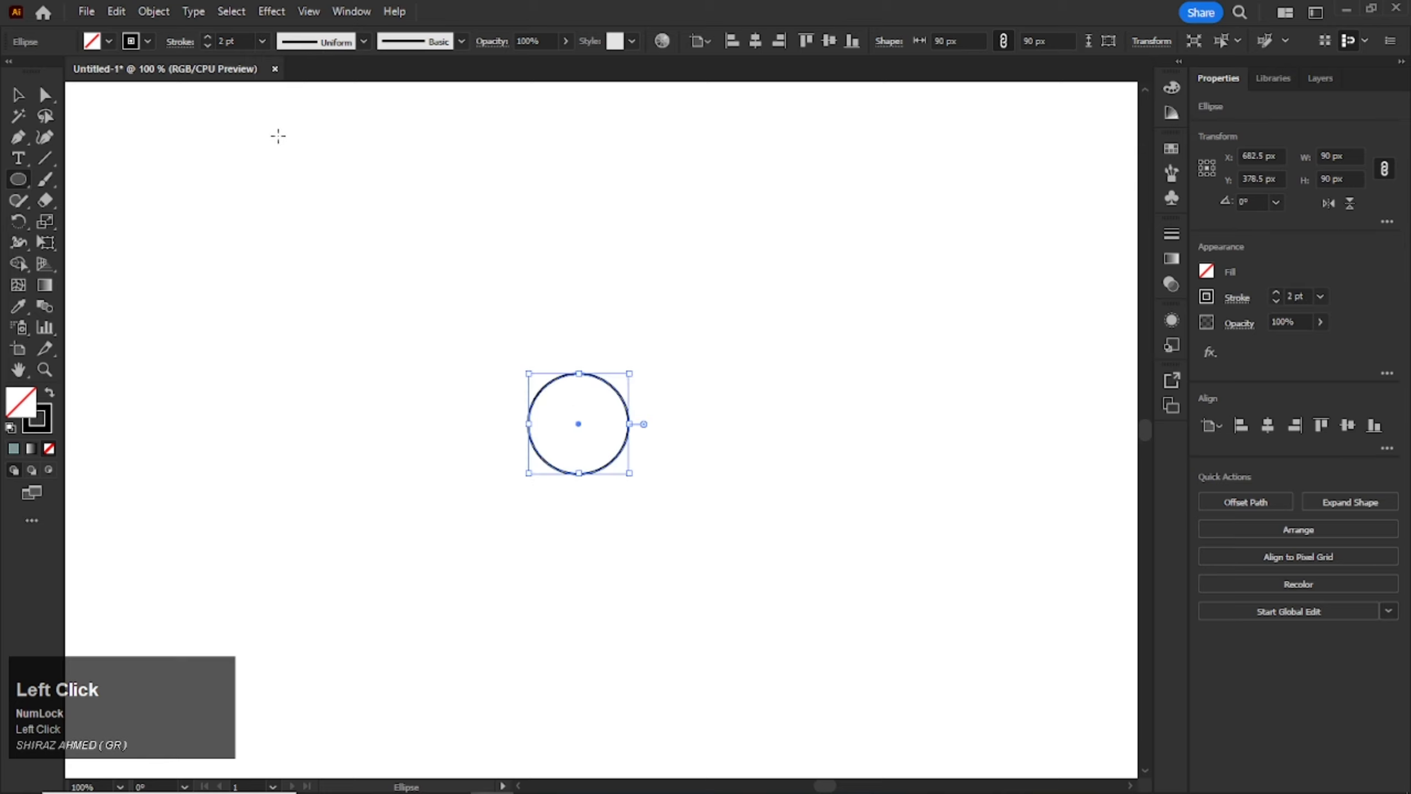
- Paste a copy of the small circle in front and enlarge it proportionally from its left edge to about 214.5 px
key(v)
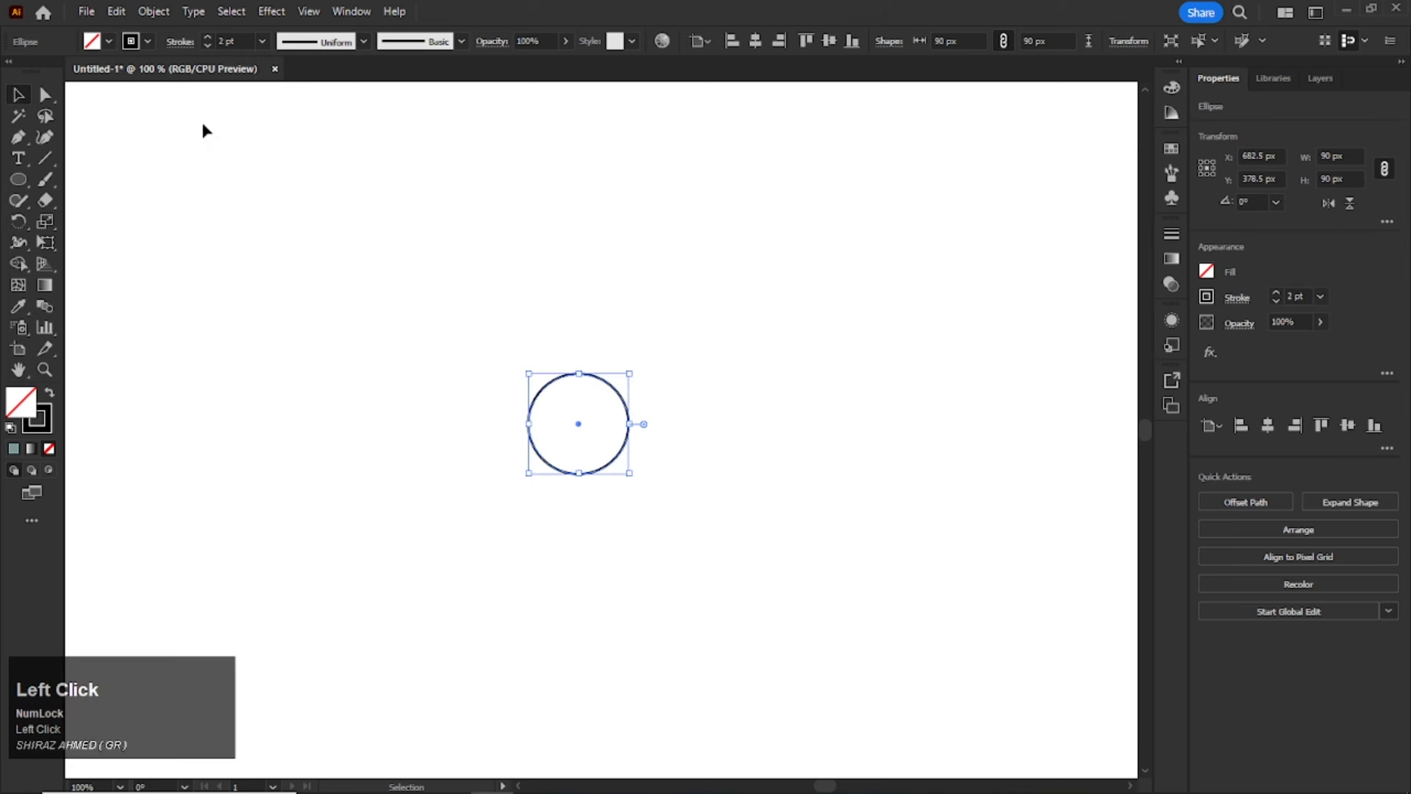
click(115, 13)
click(144, 96)
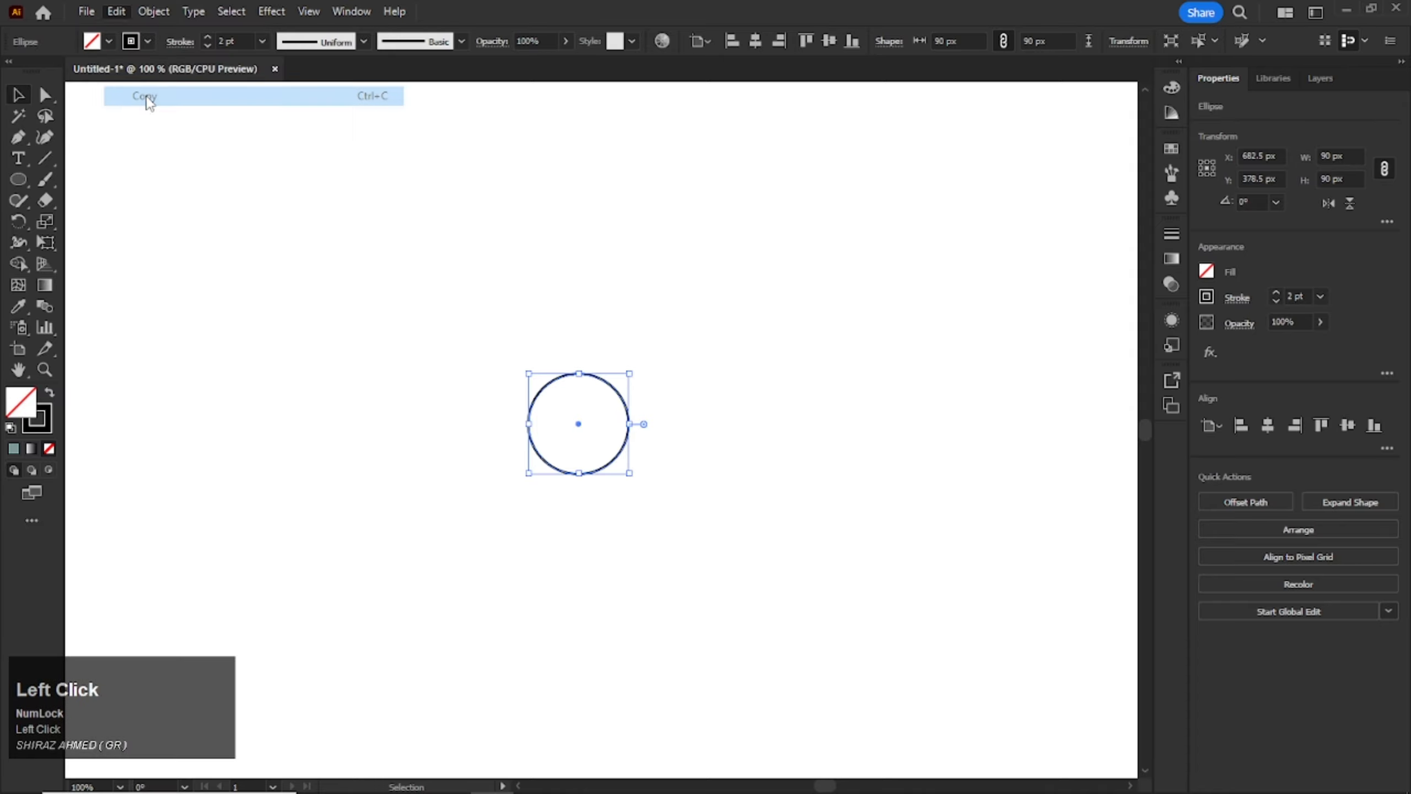
click(109, 9)
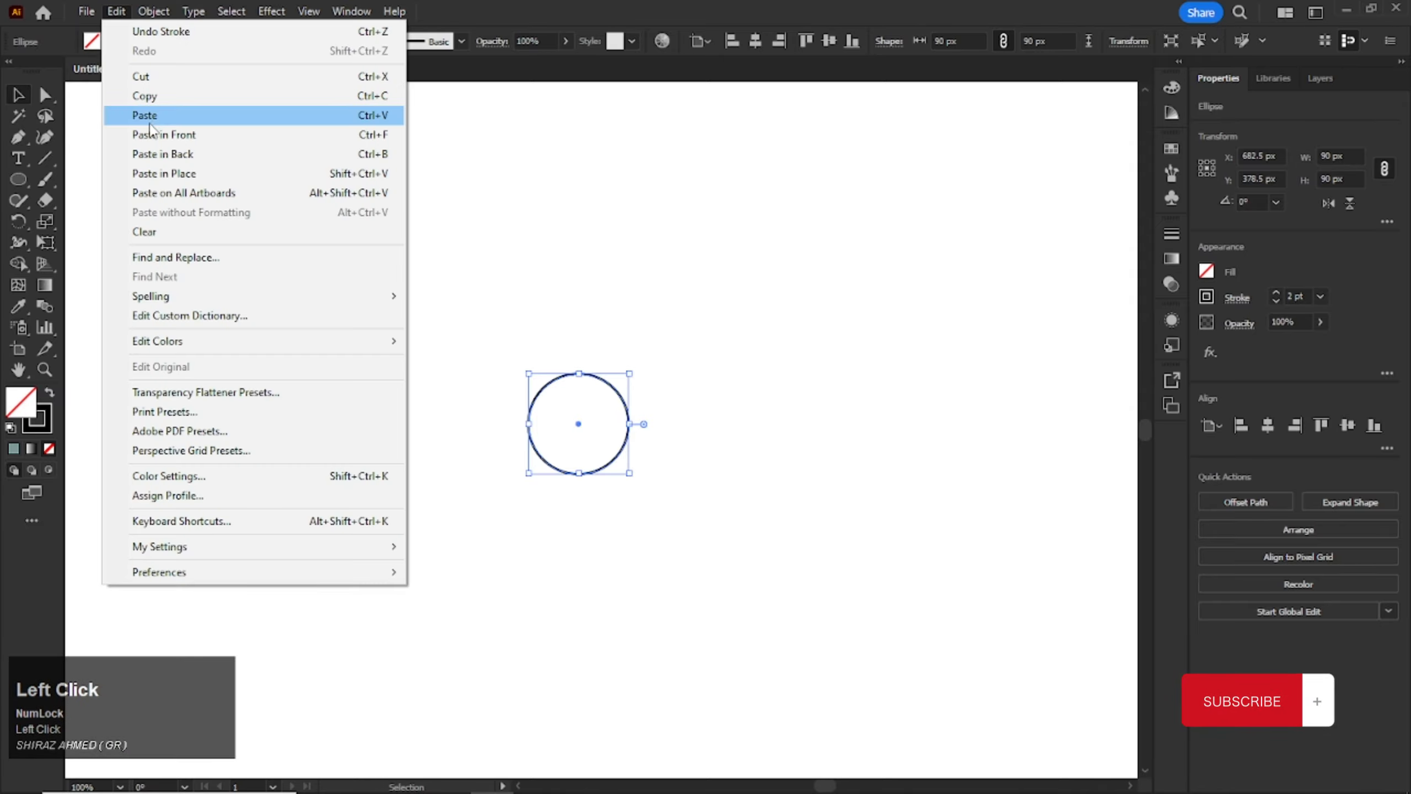
click(179, 136)
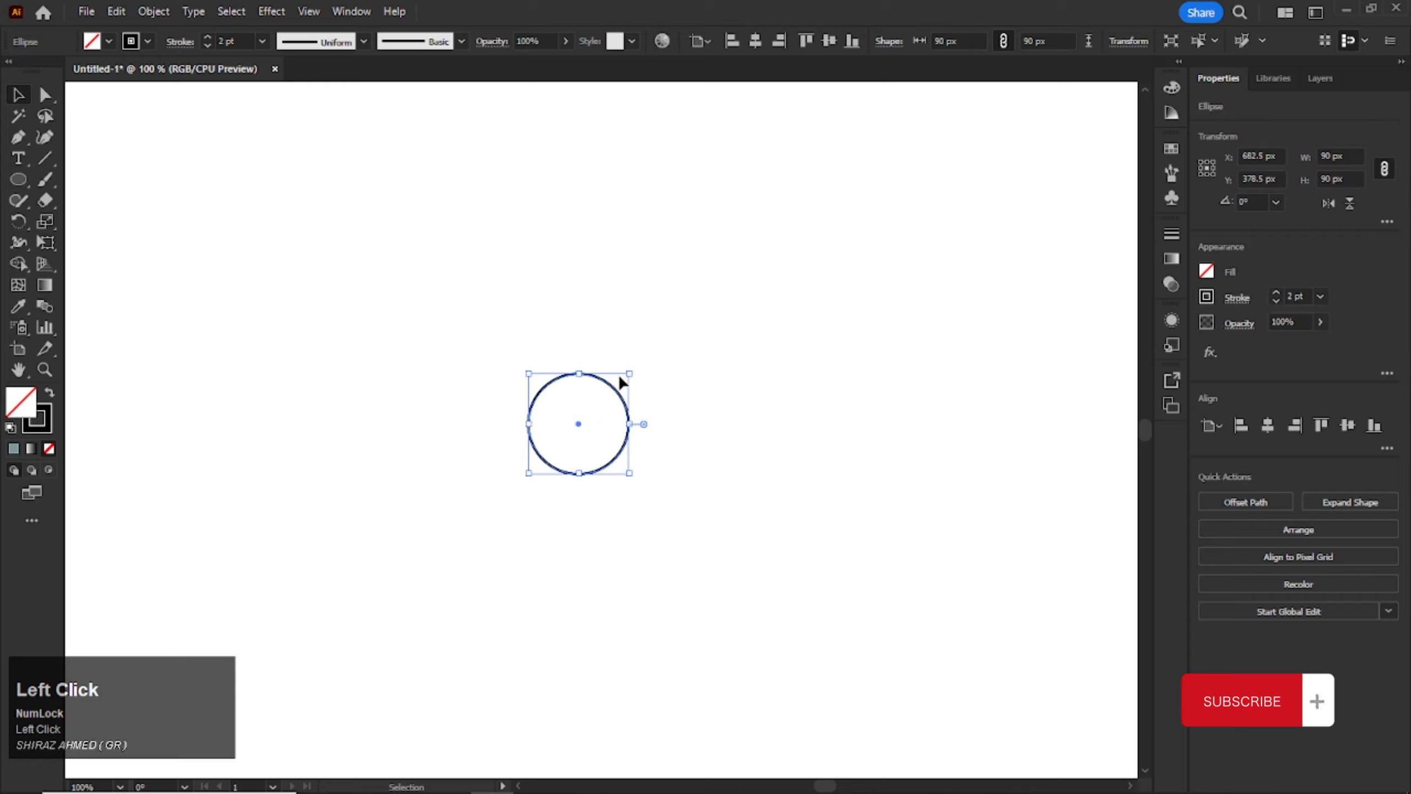
drag(629, 424, 769, 424)
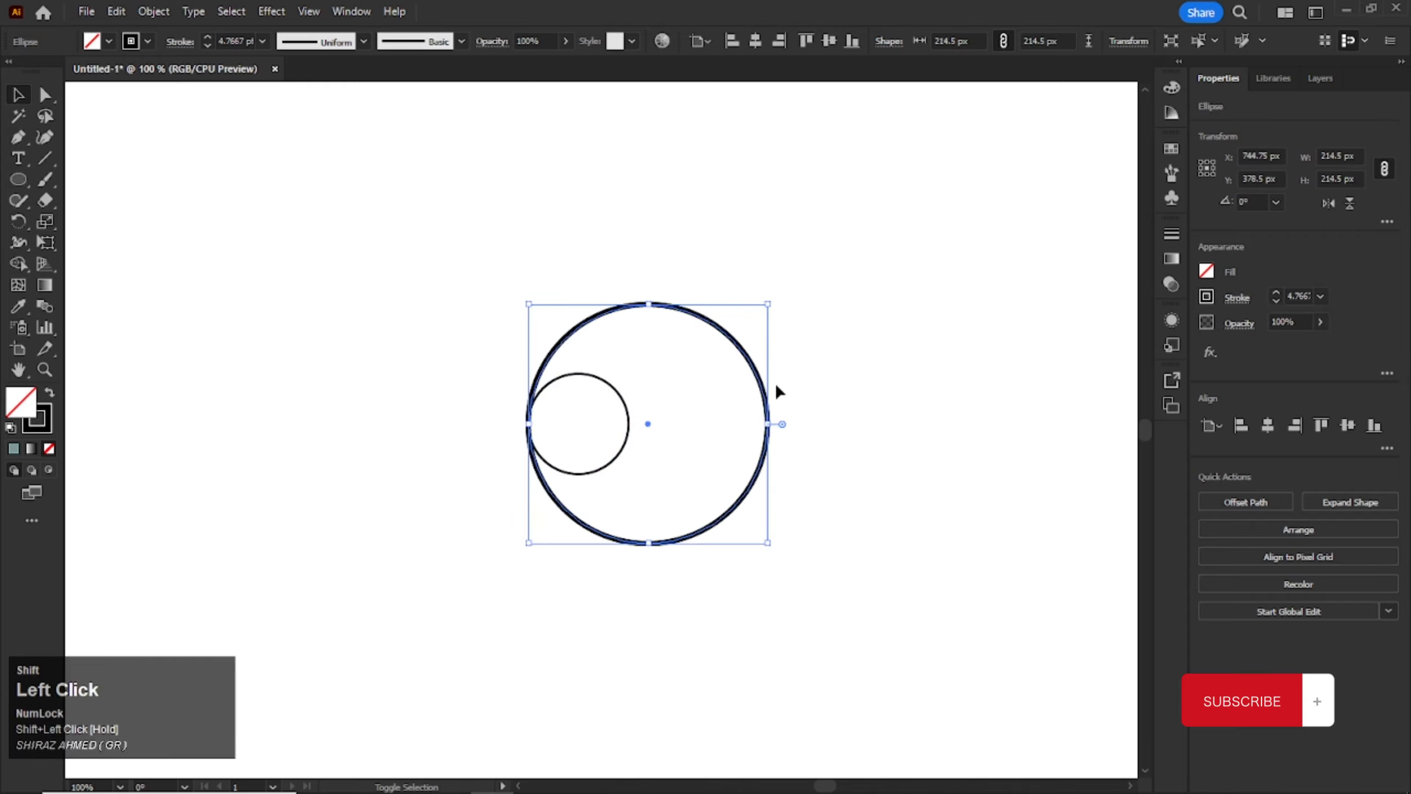
click(815, 380)
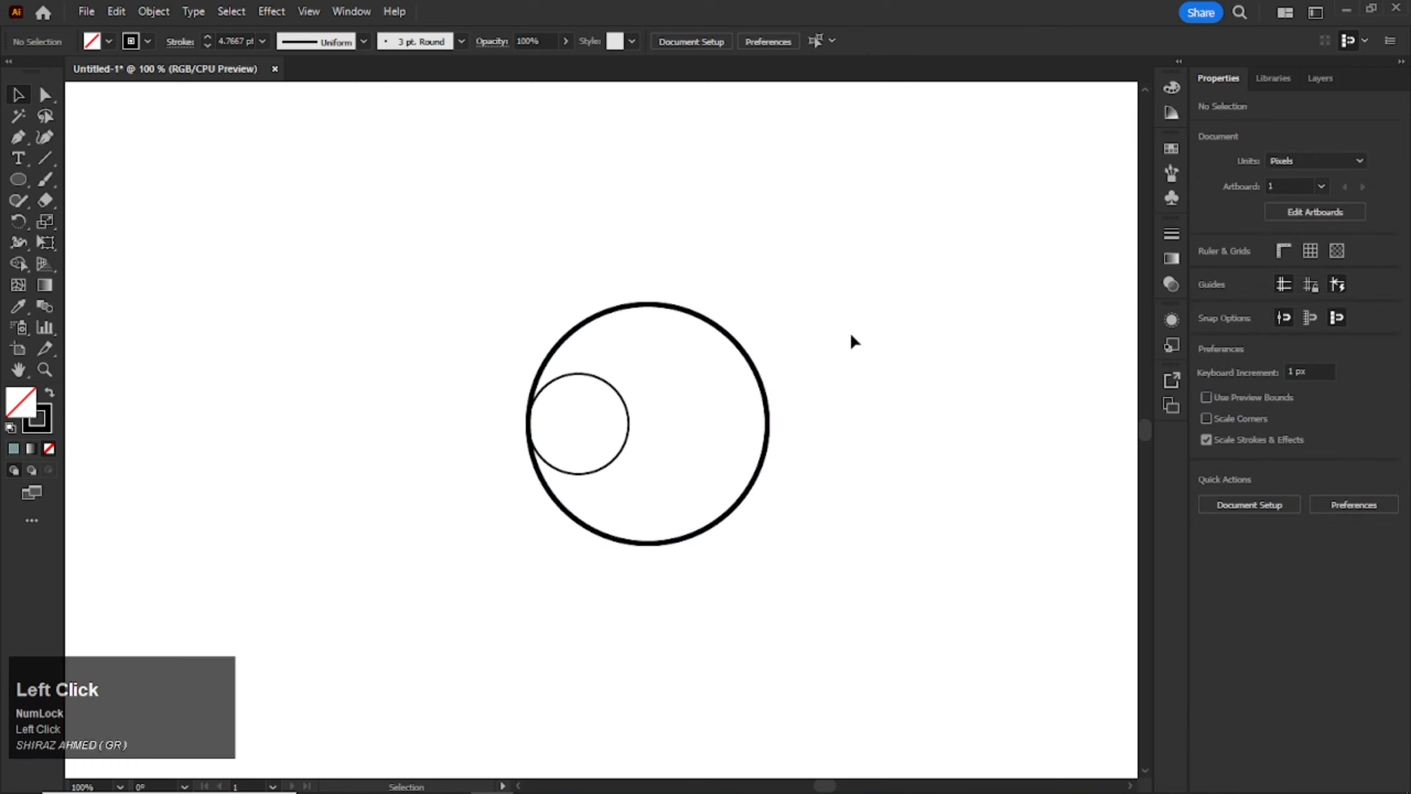
- Paste a copy of the large circle in front, flip it horizontally, and move it left until its right edge meets the small circle's right edge
click(625, 400)
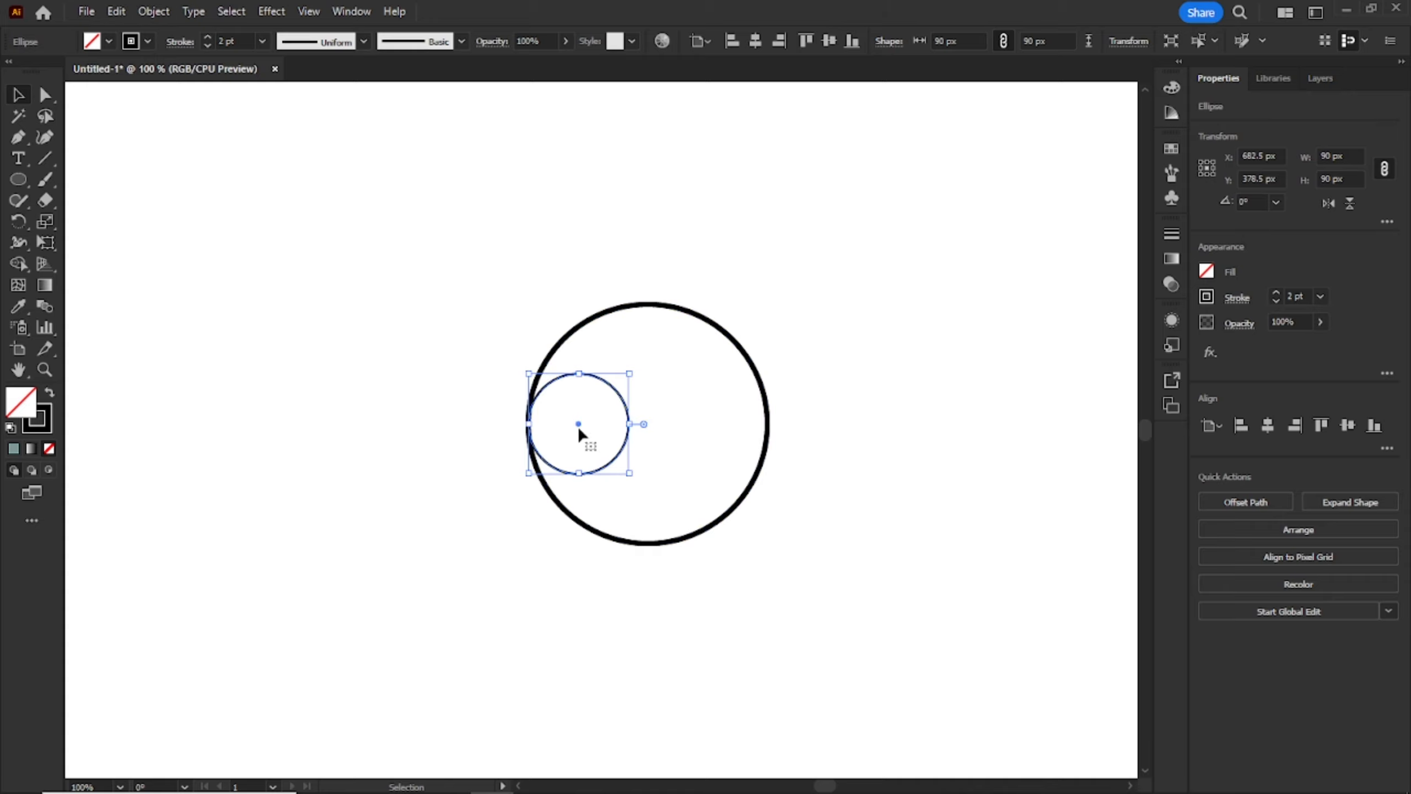
click(733, 339)
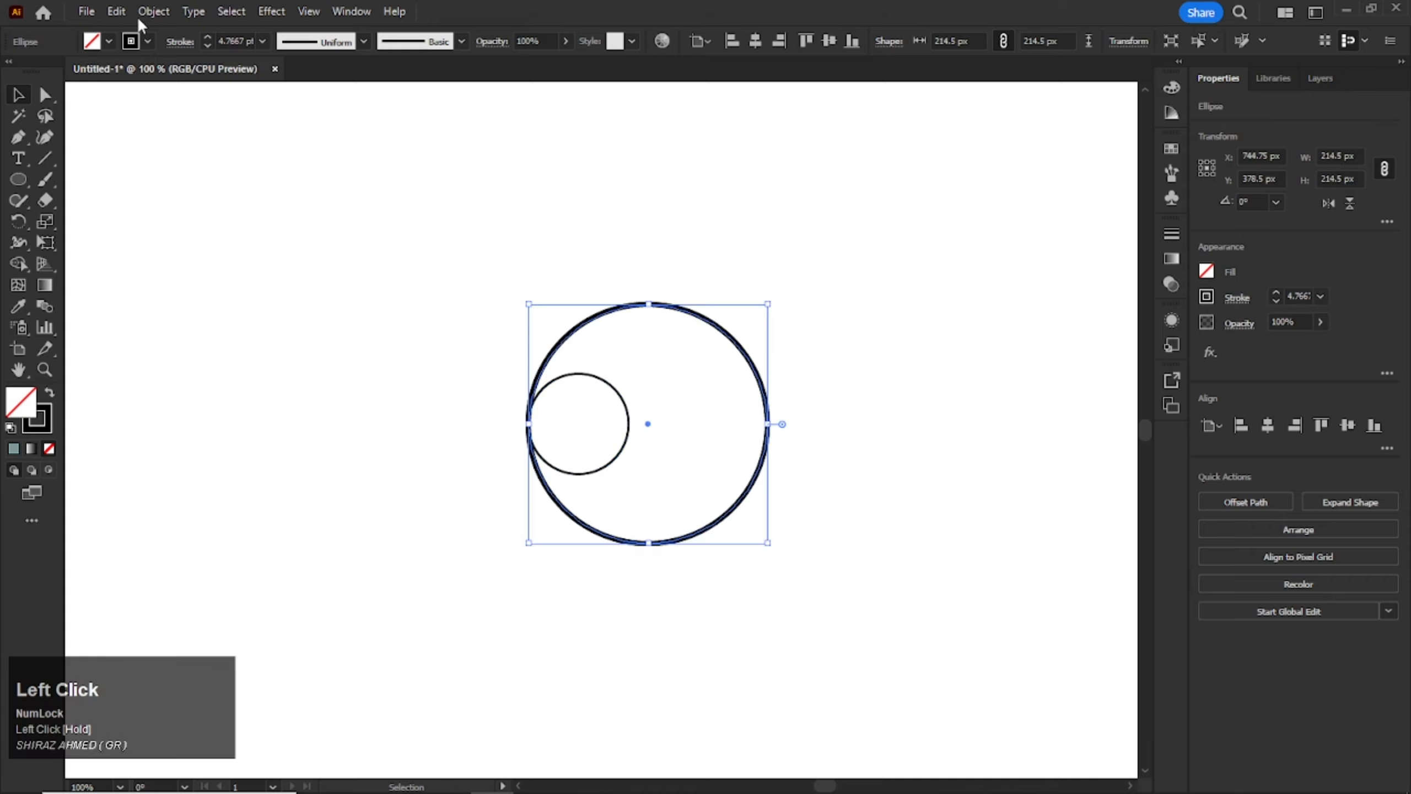
click(116, 11)
click(128, 89)
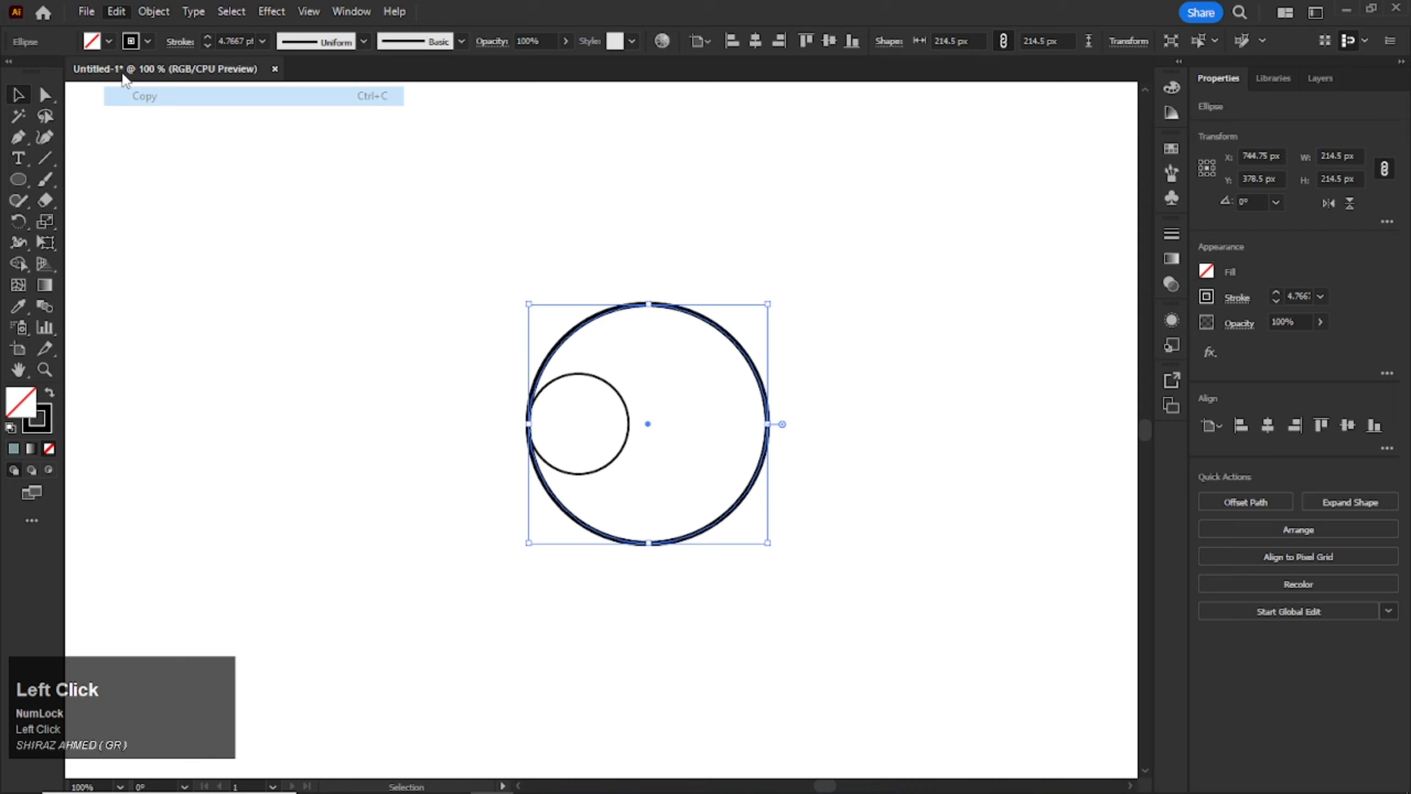
click(116, 11)
click(217, 134)
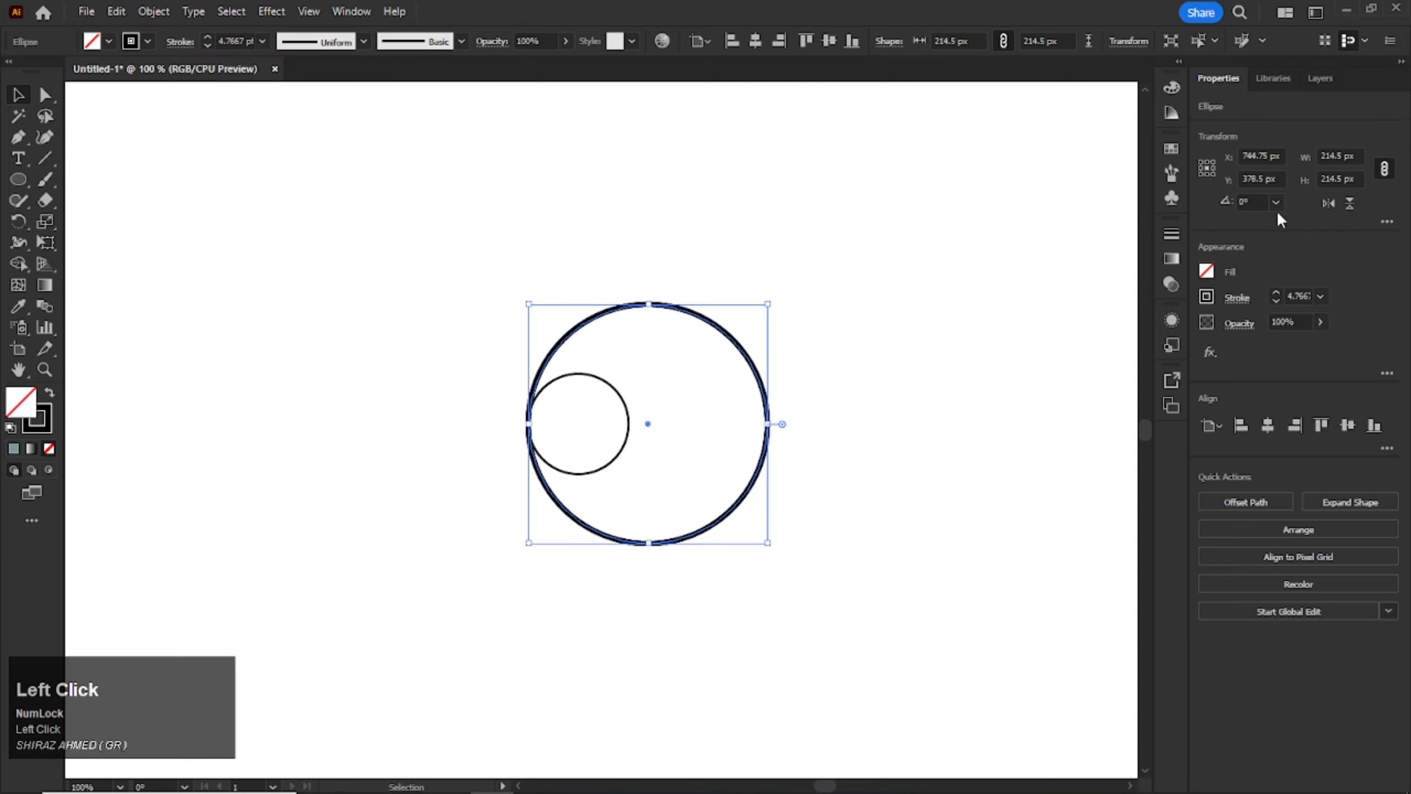
click(1329, 203)
drag(646, 426, 505, 435)
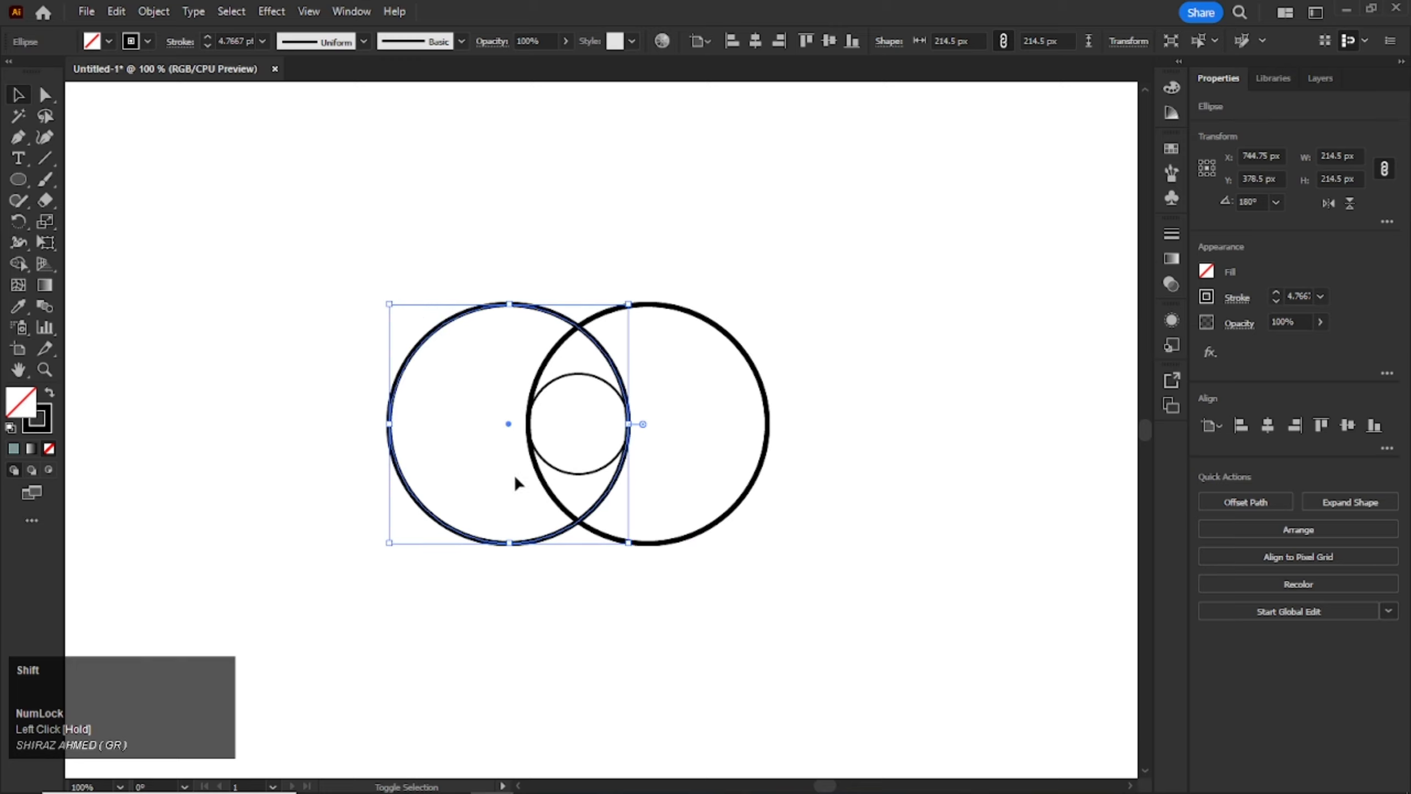
- Paste a copy of all three circles in front and rotate the copies 90° about their common centre
drag(865, 243, 276, 681)
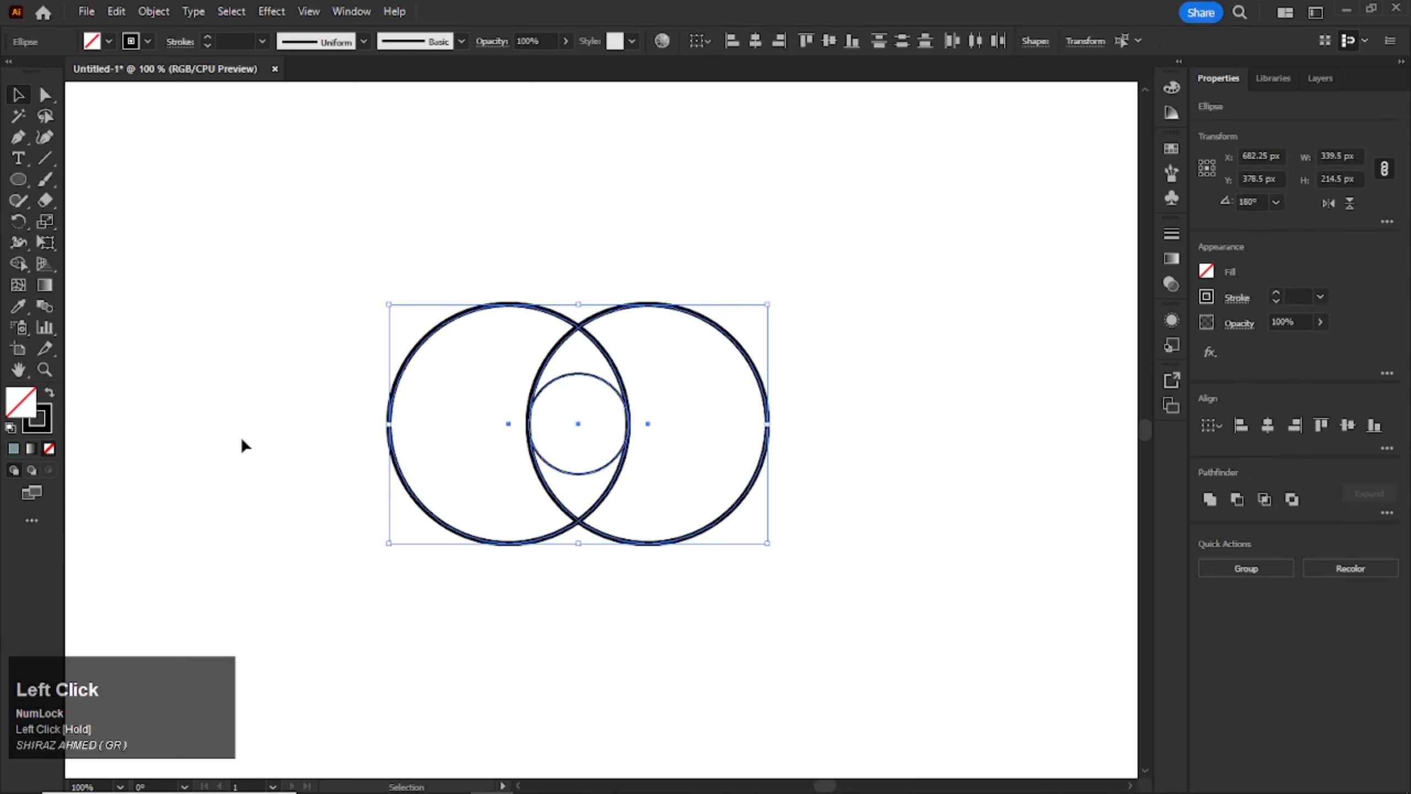
click(116, 11)
click(167, 96)
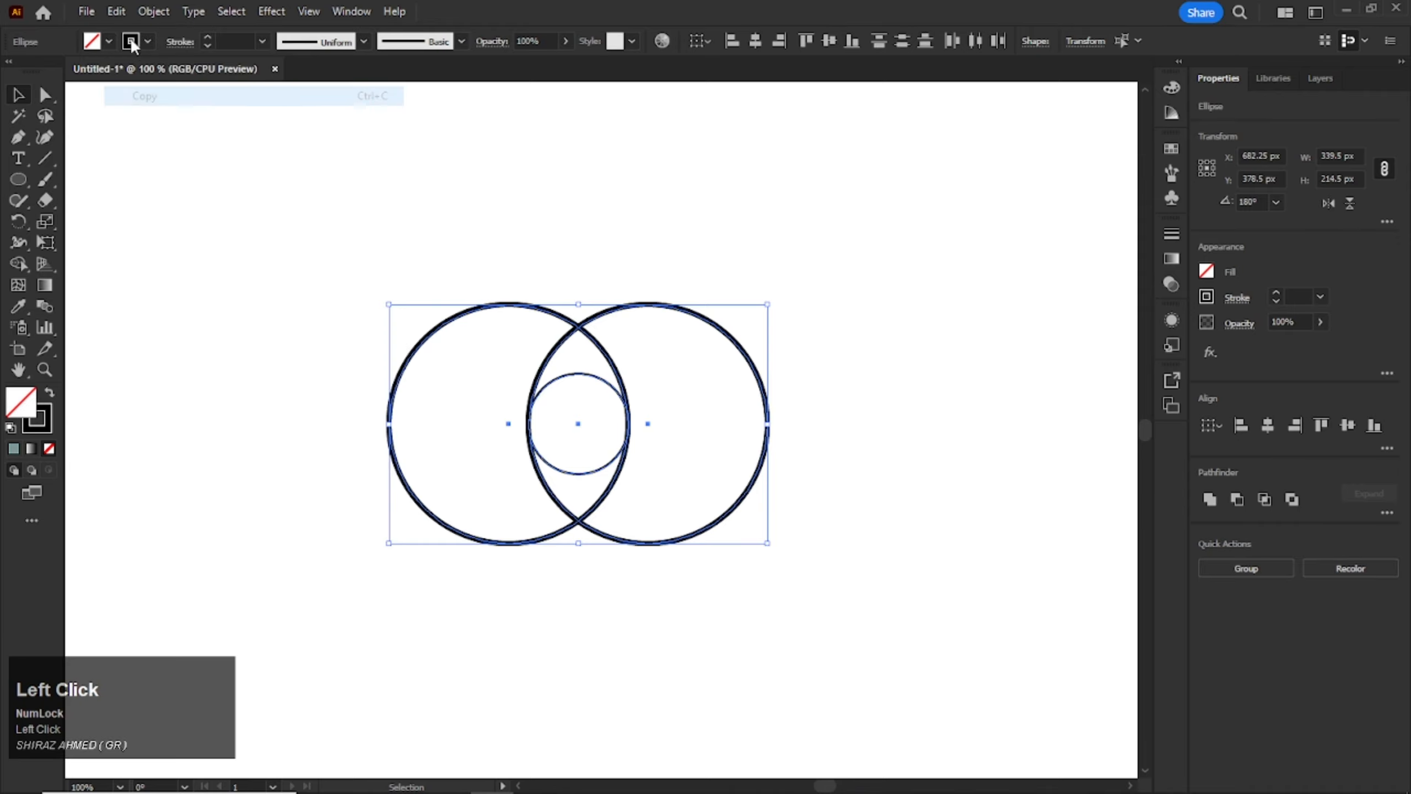
click(116, 11)
click(156, 136)
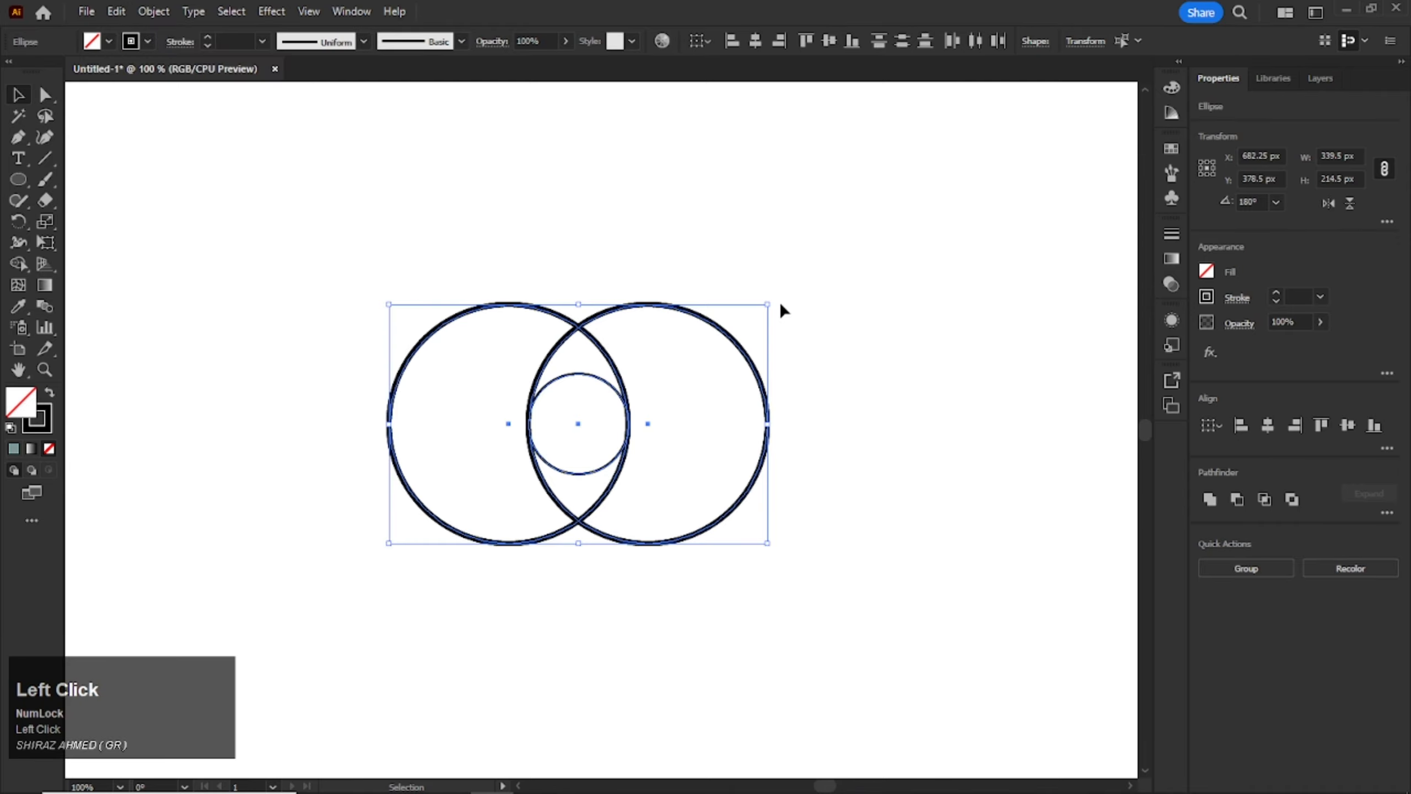
drag(775, 300, 506, 167)
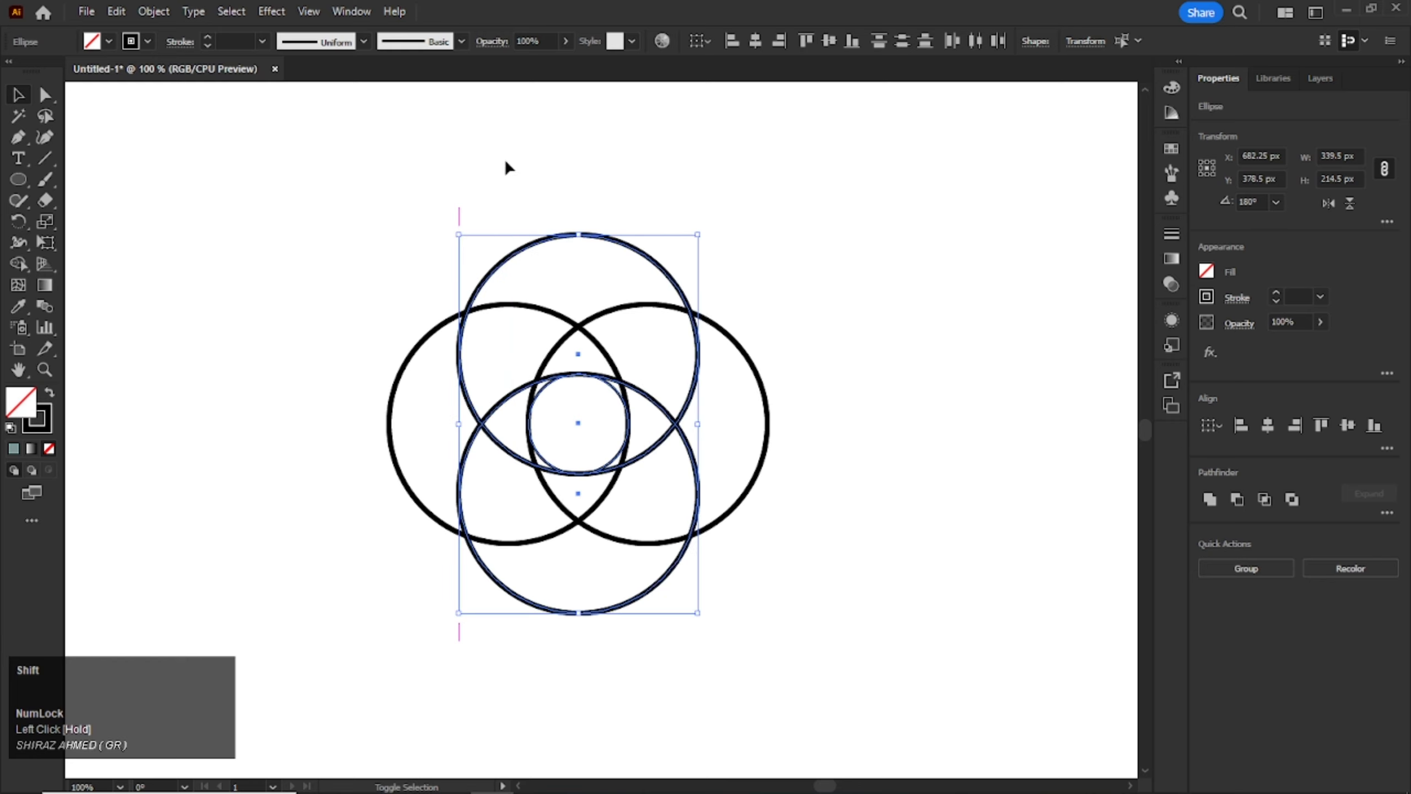
click(832, 317)
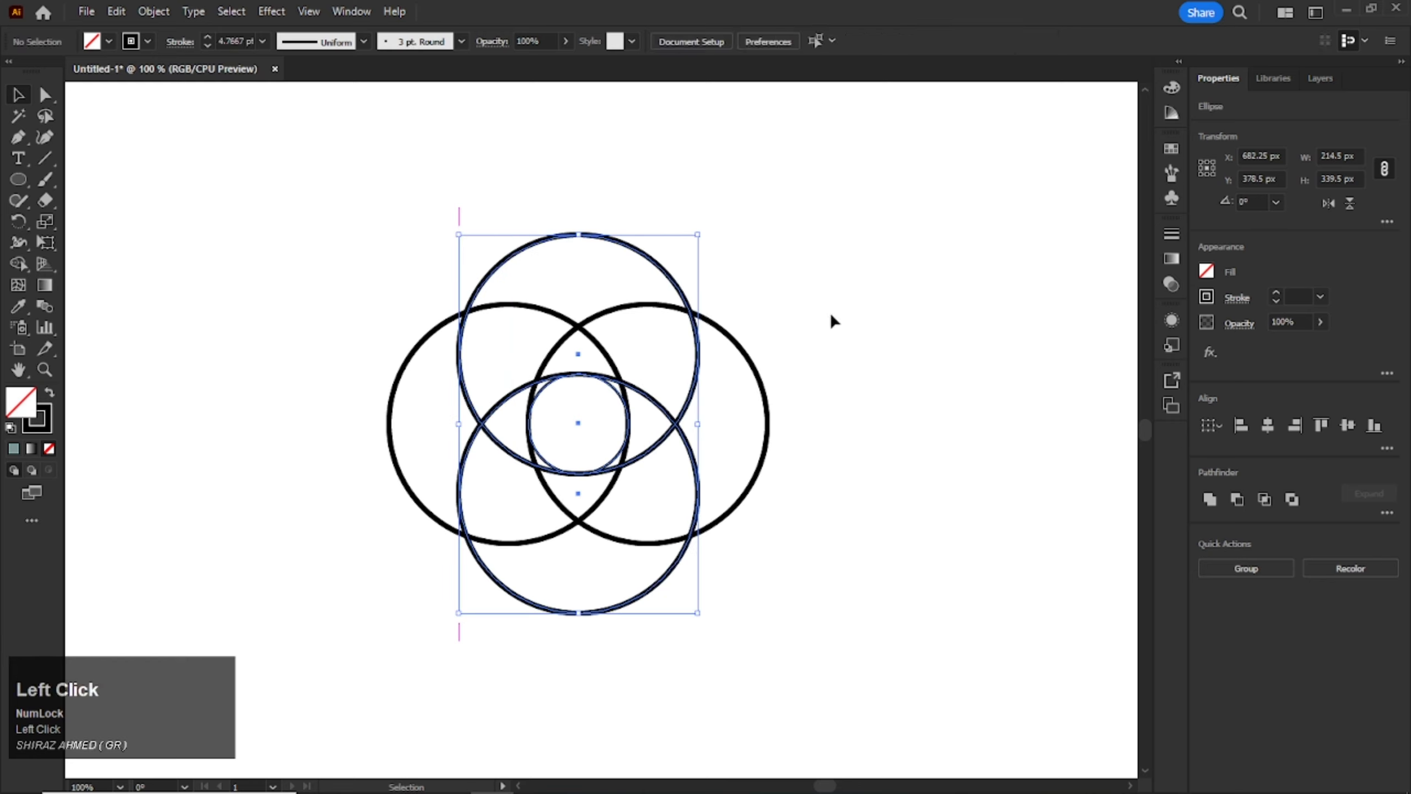
- Set the stroke of all the overlapping circles to 2 pt
drag(834, 214, 326, 587)
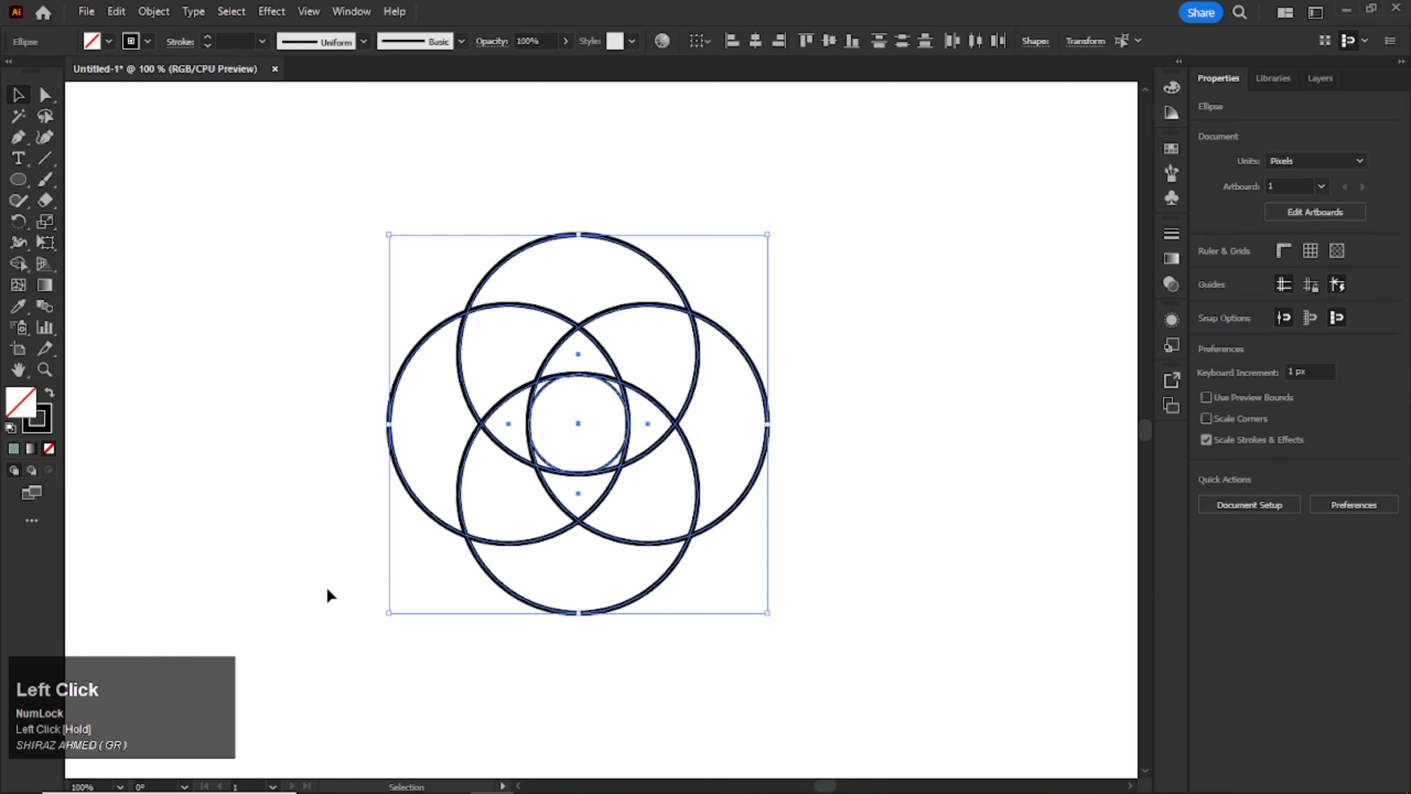
click(253, 42)
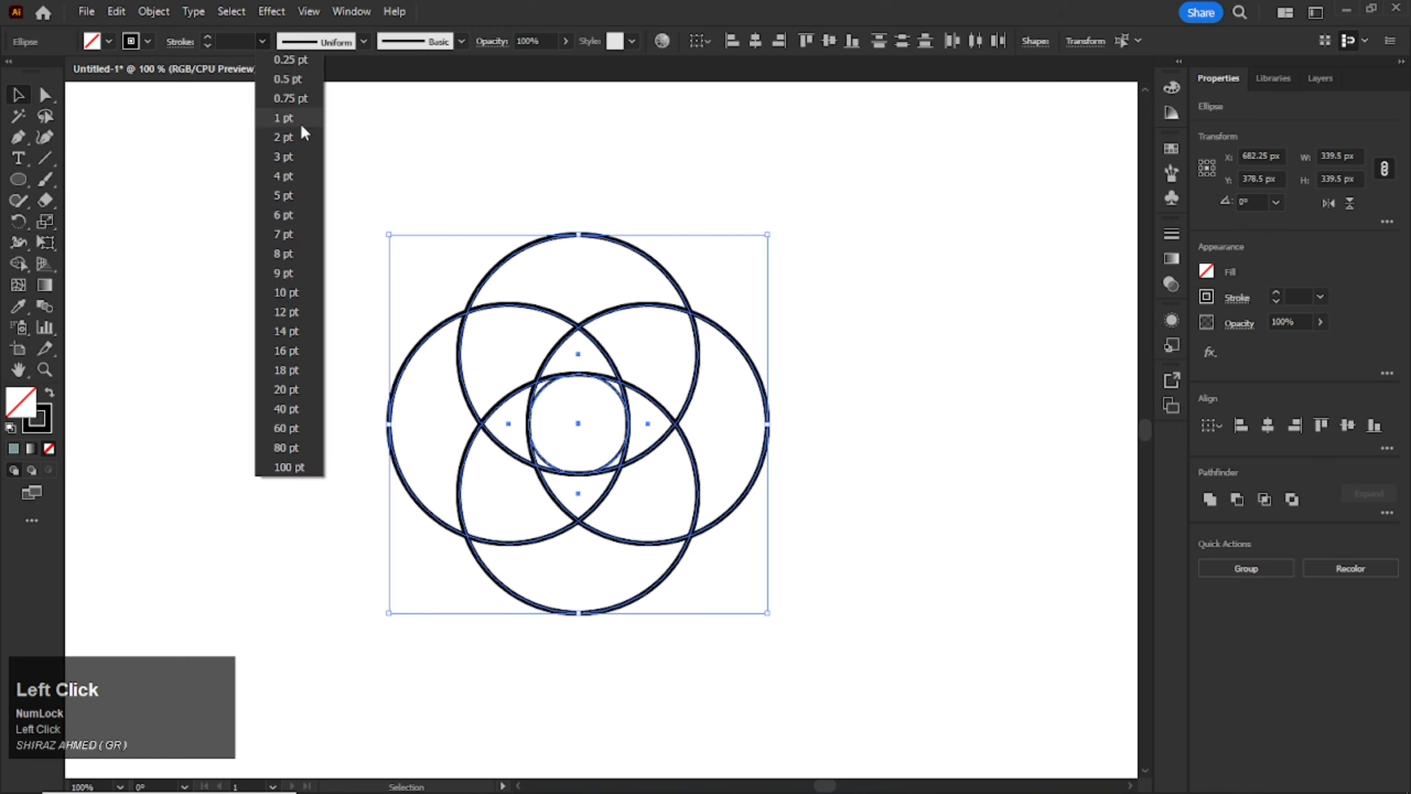
click(286, 134)
click(304, 256)
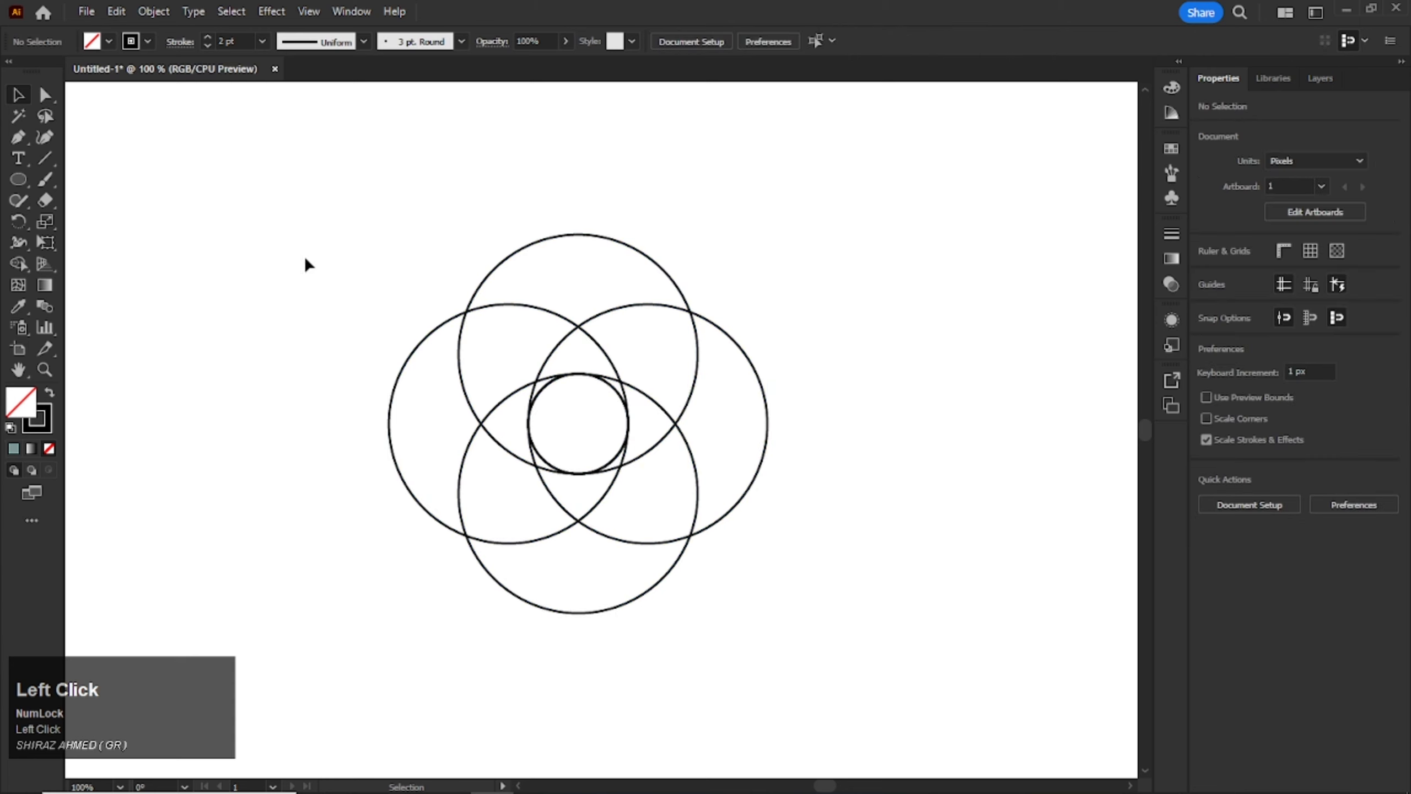
- Paste a copy of the small centre circle in front and scale it from its centre to about 344.5 px, enclosing all the circles
click(544, 392)
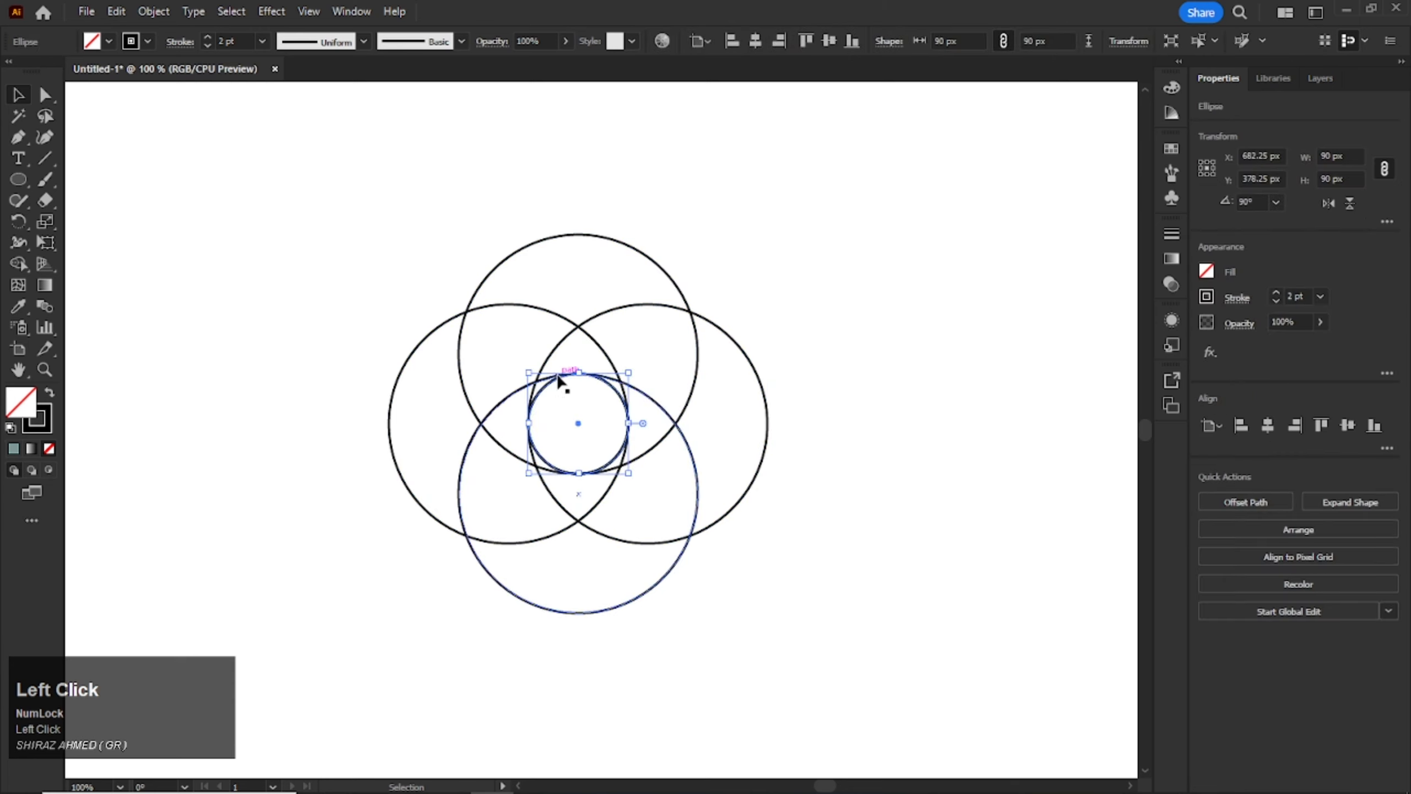
click(116, 11)
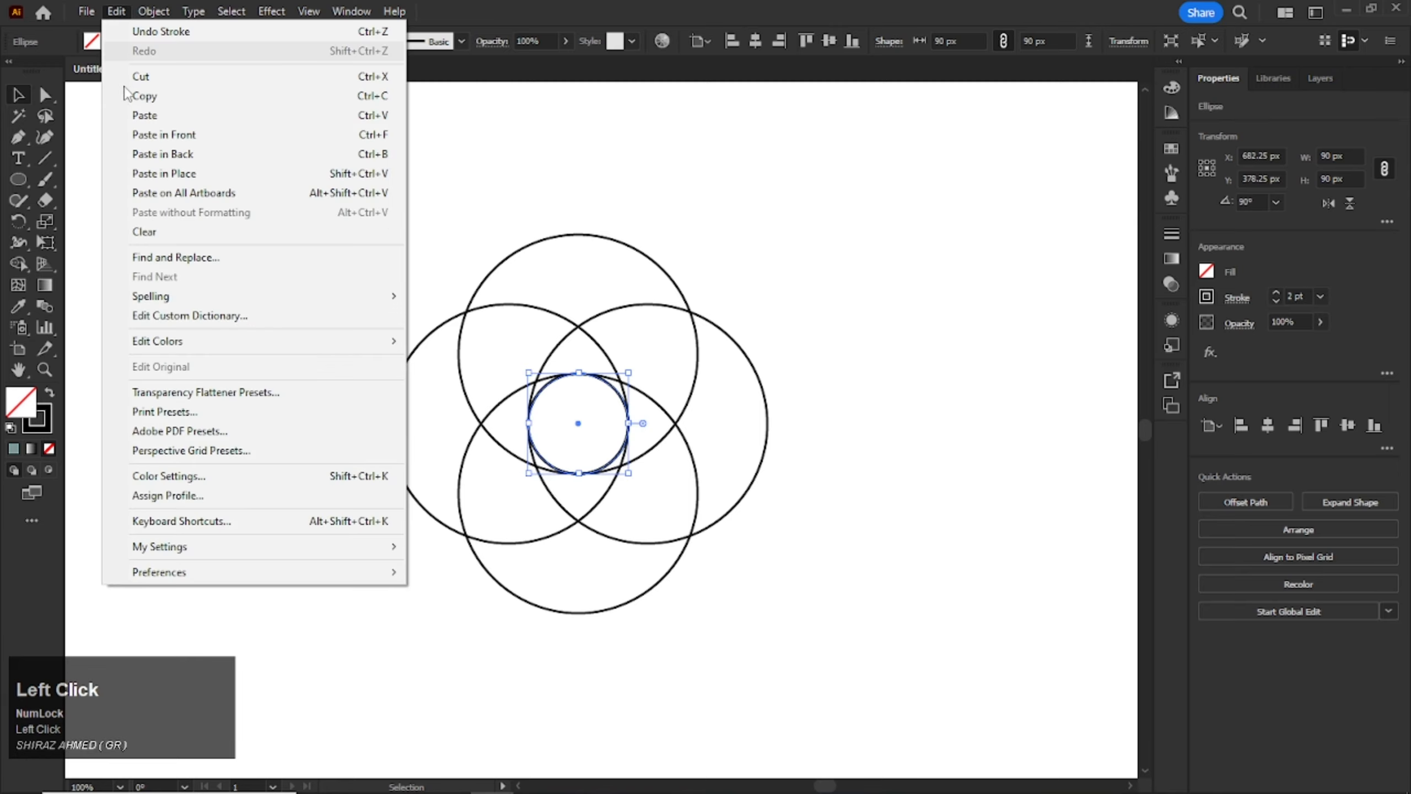
click(148, 97)
click(116, 11)
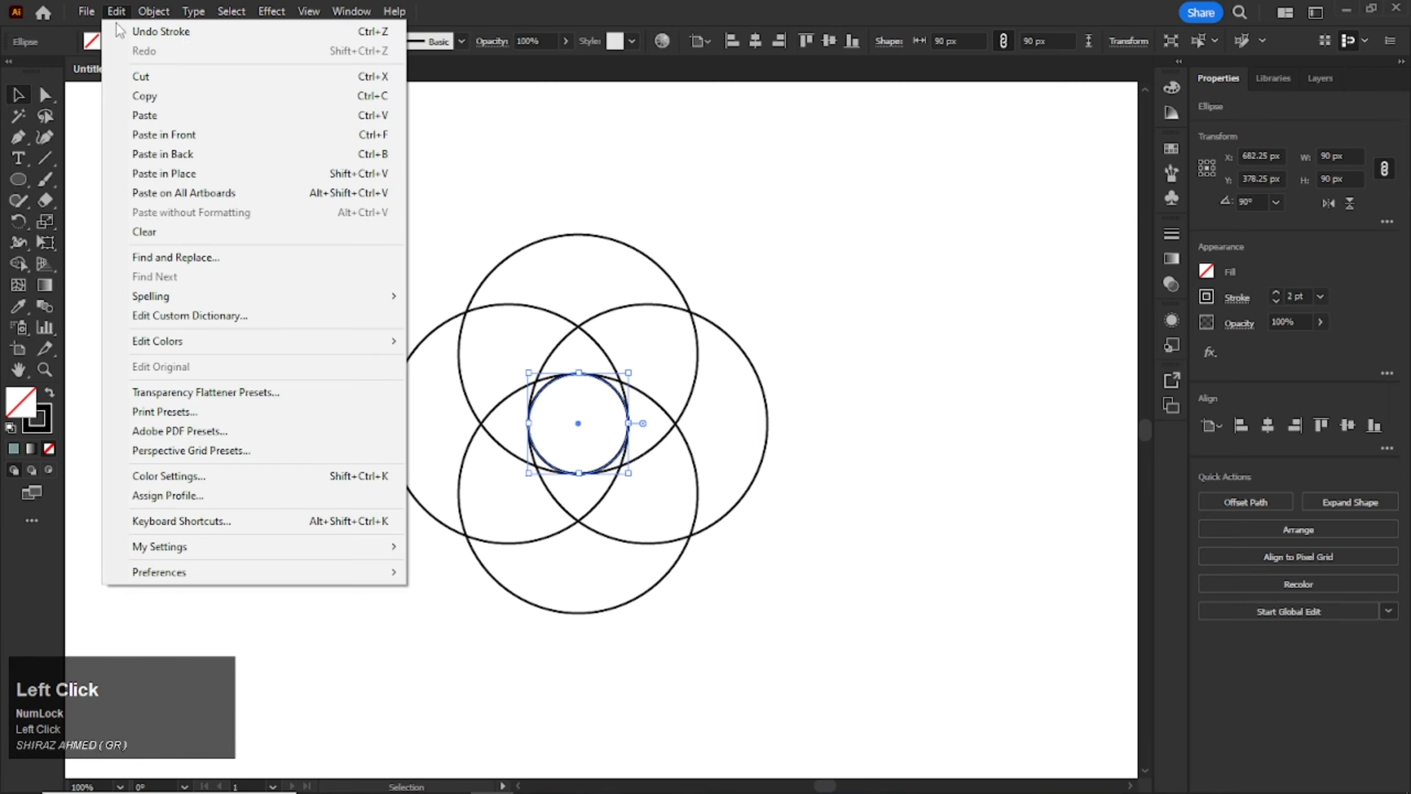
click(159, 135)
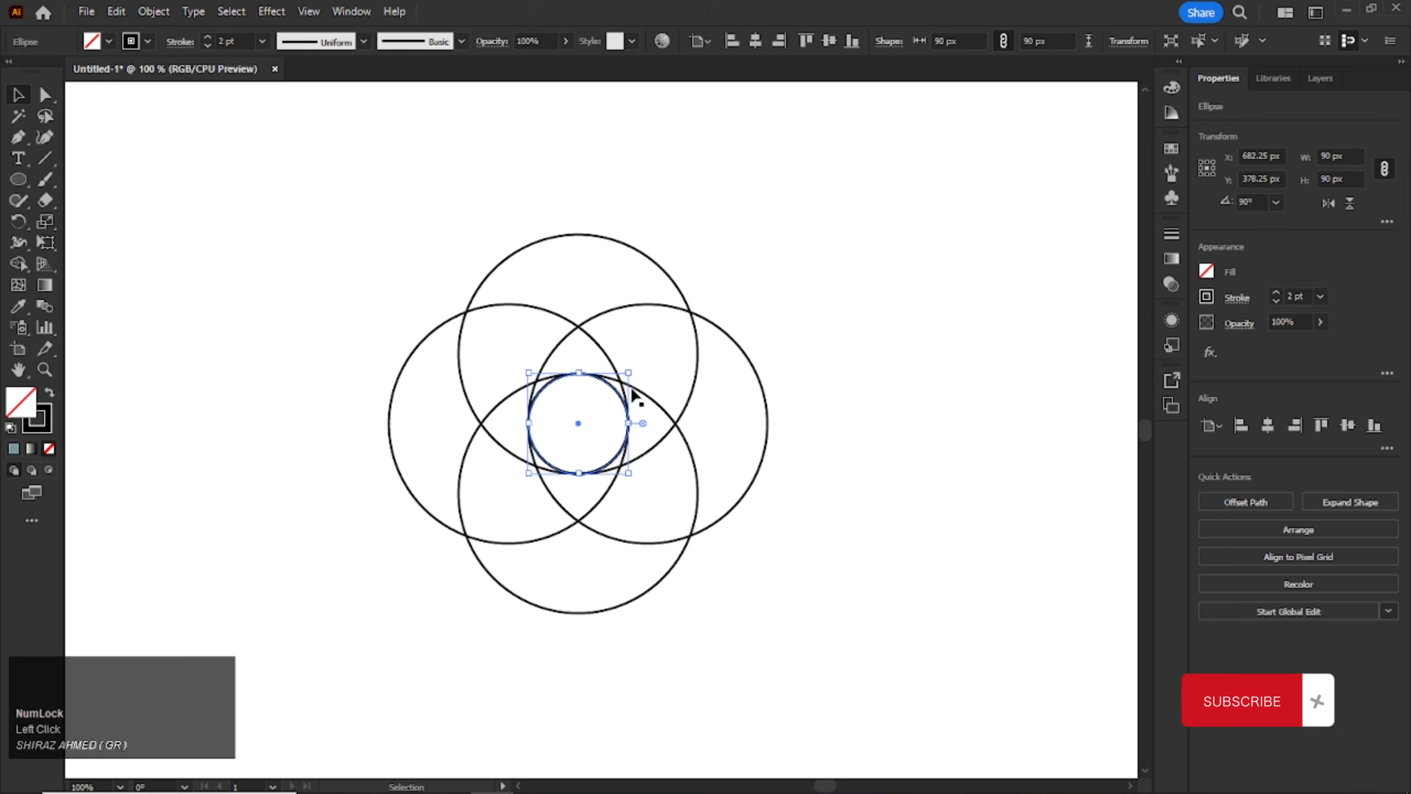
drag(628, 373, 804, 234)
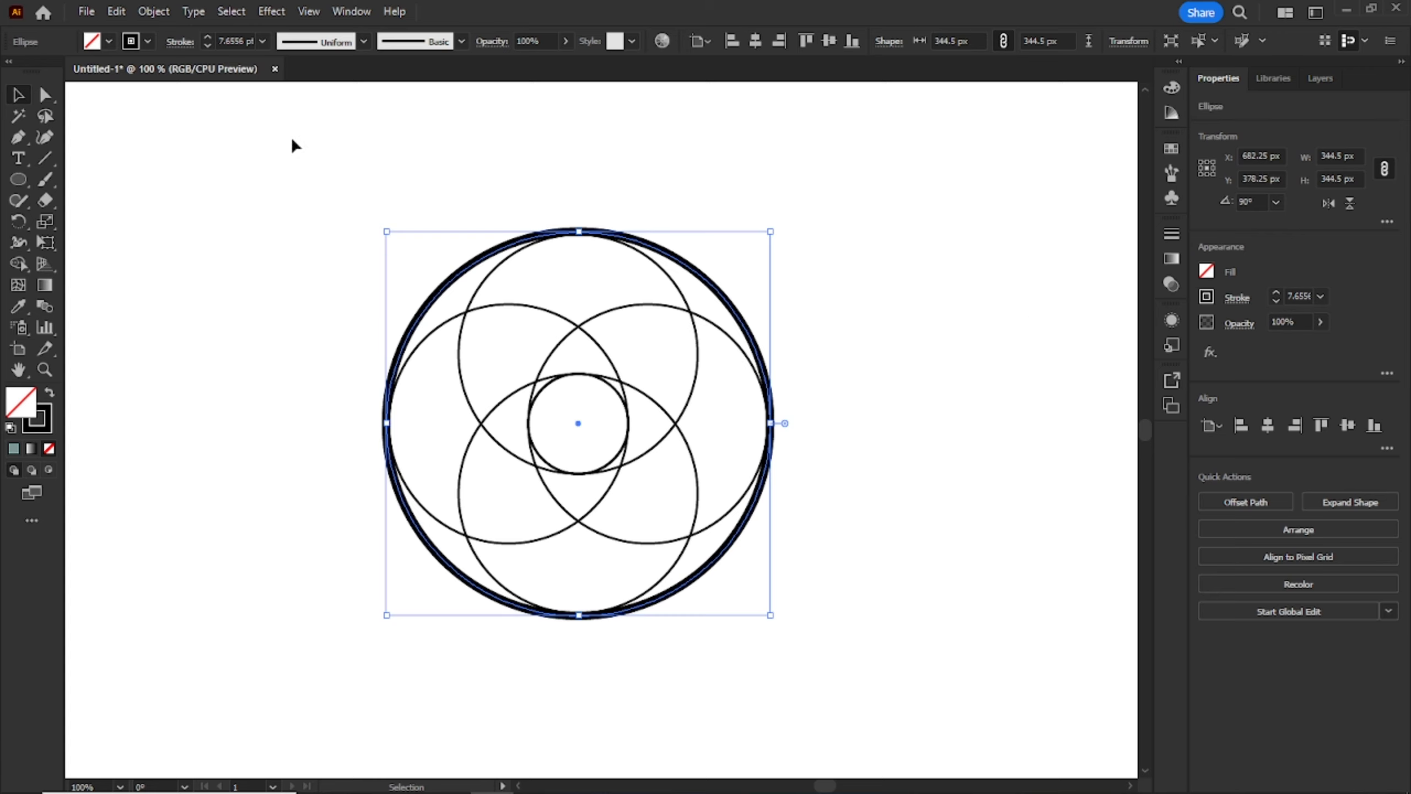
- Set the stroke of the whole design, including the enclosing outer circle, to 2 pt
drag(311, 177, 871, 669)
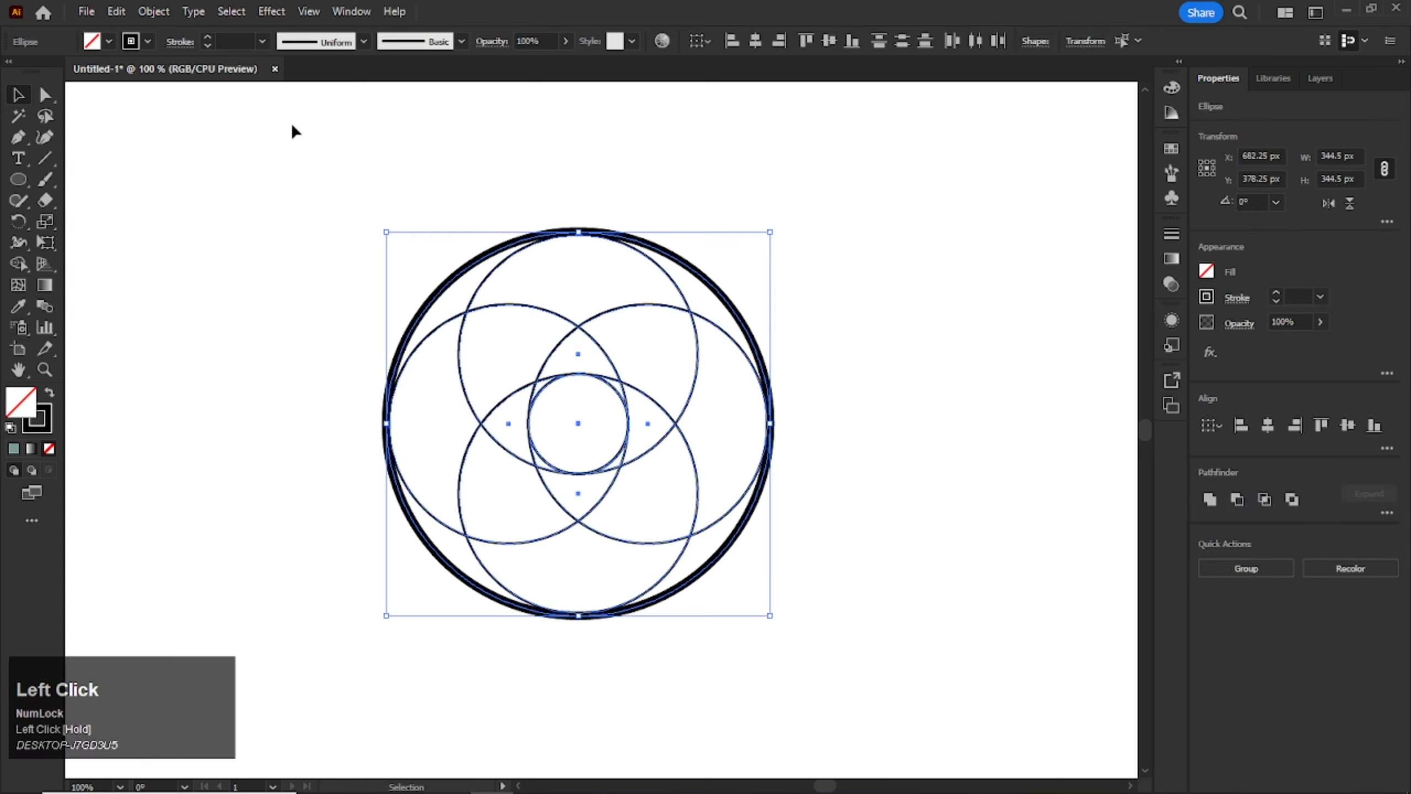
click(261, 41)
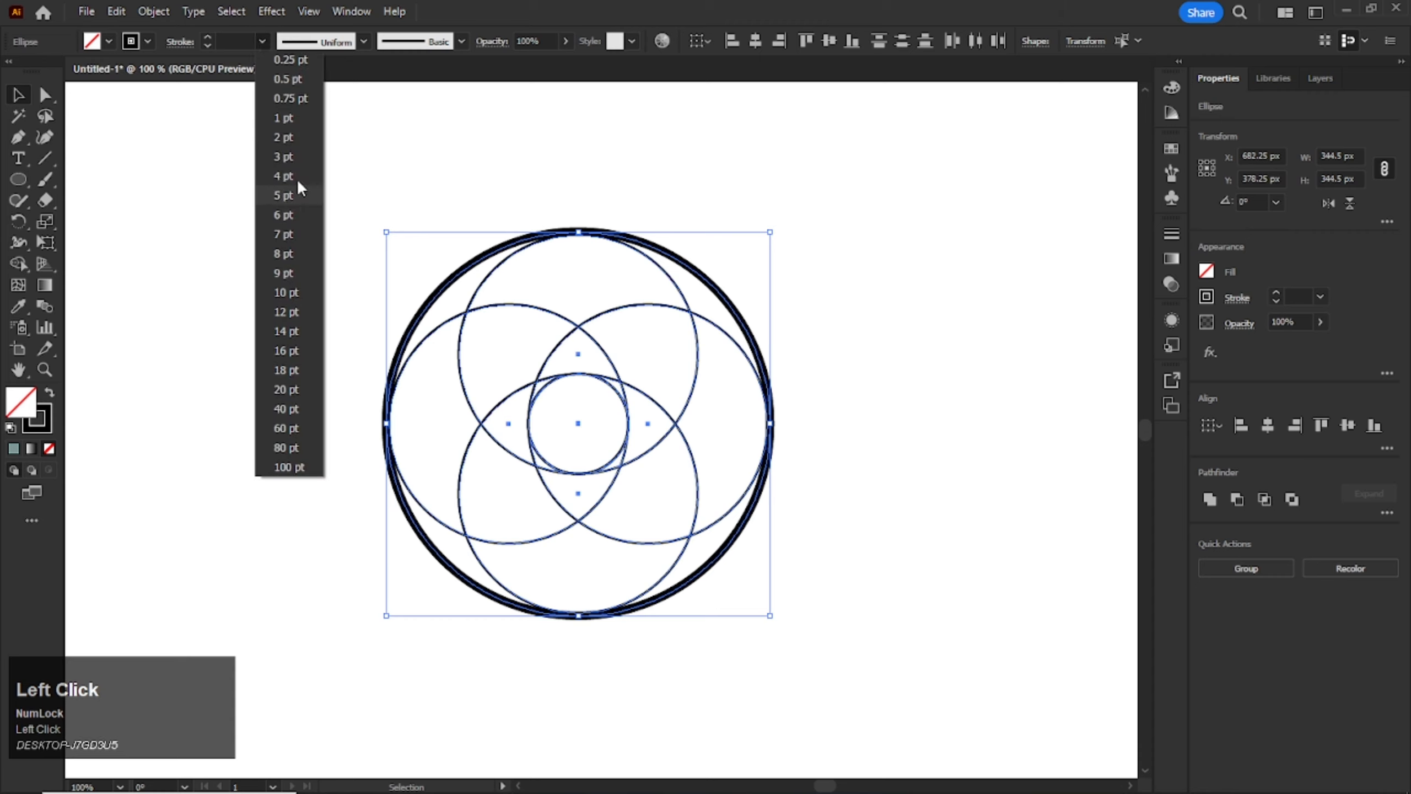
click(286, 138)
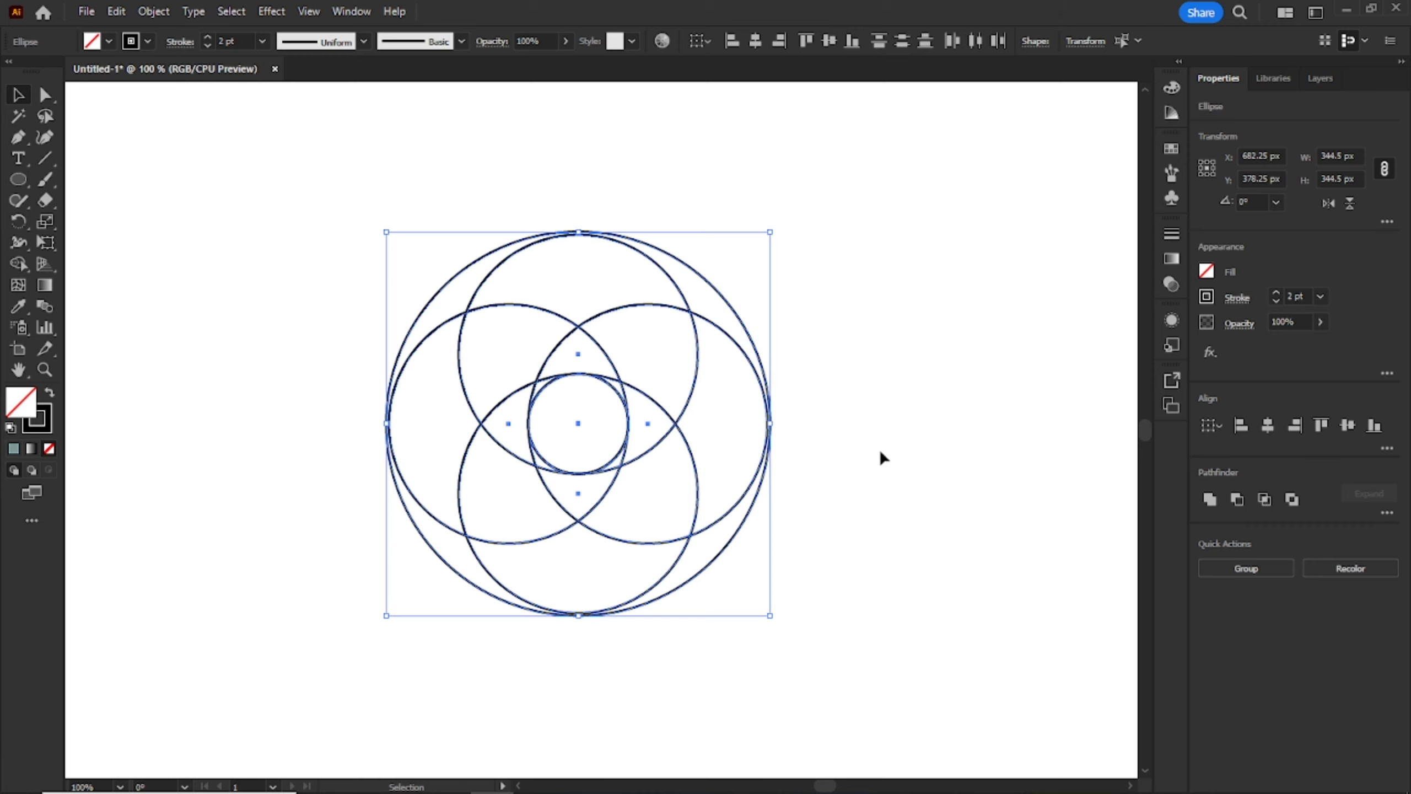
click(895, 425)
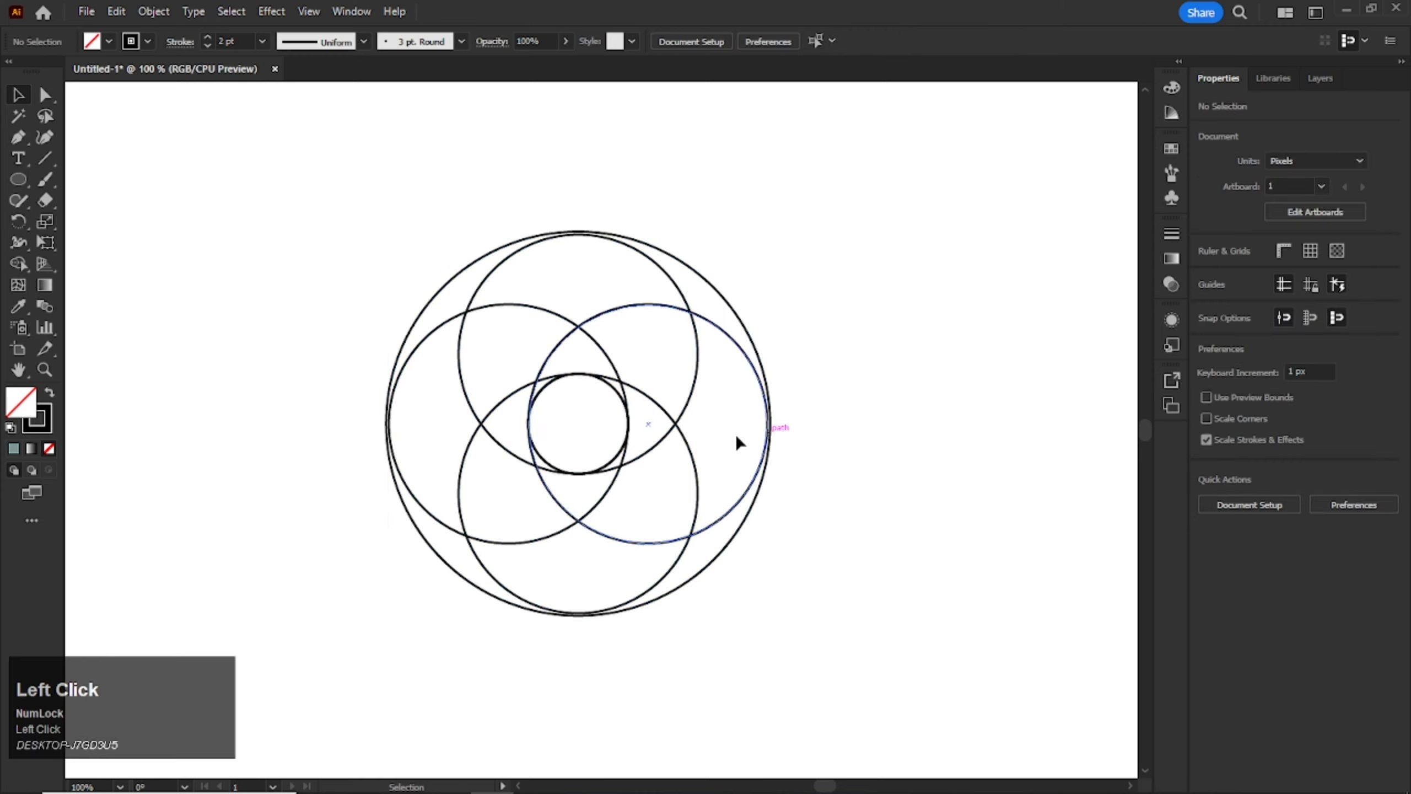
- Try to stretch the right-hand large circle's right edge out to the enclosing circle, widening it to 217.5 px
key(alt)
scroll(775, 440, up, 4)
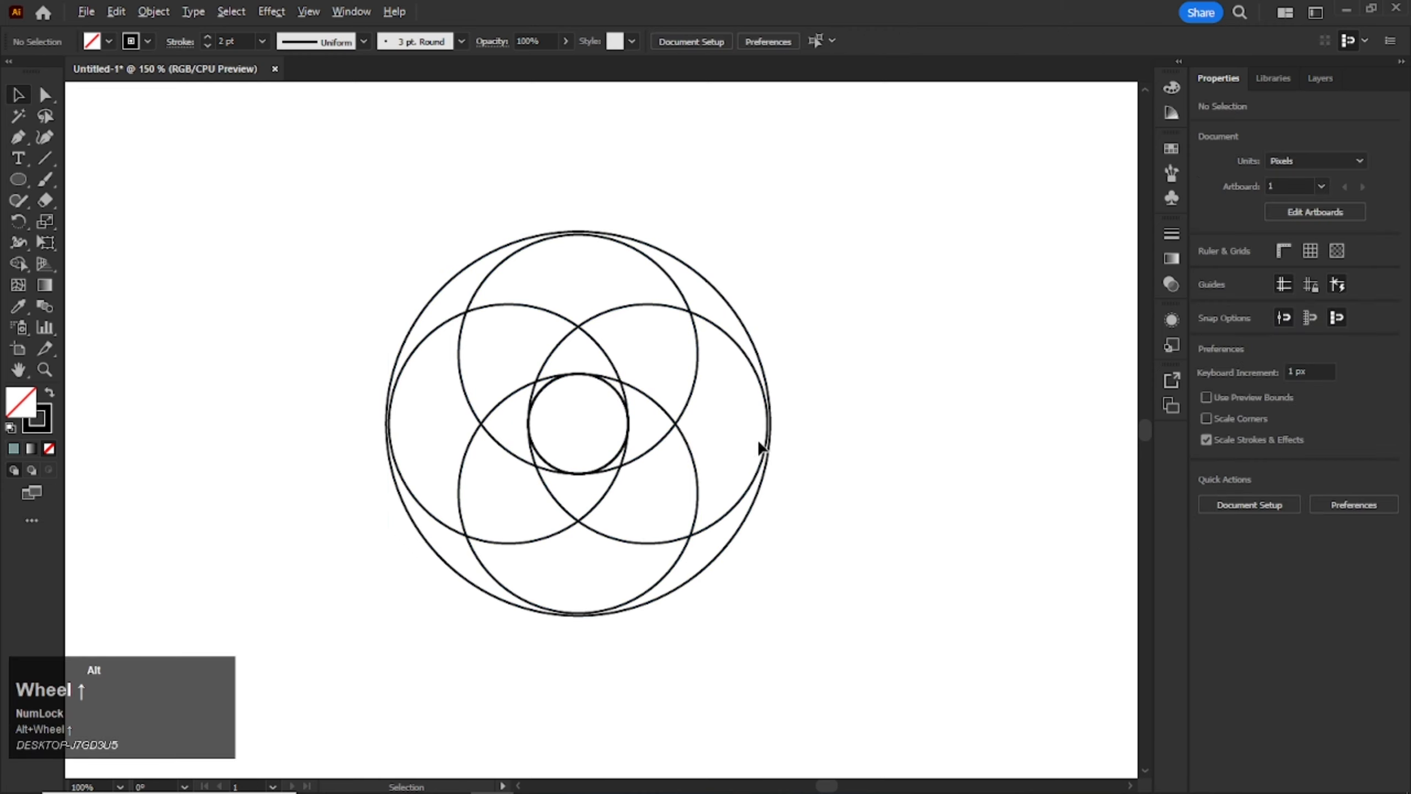
scroll(783, 383, up, 2)
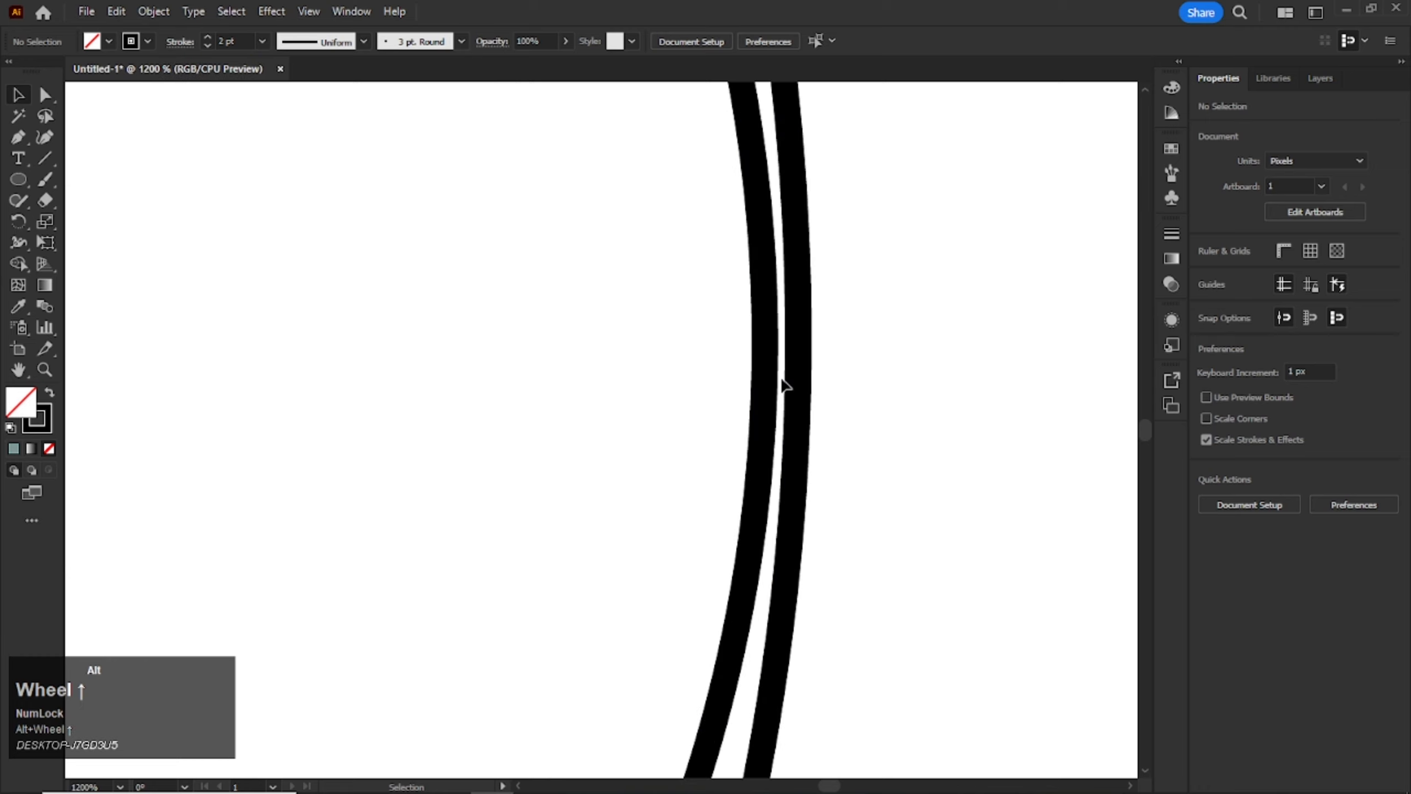
click(769, 335)
key(space)
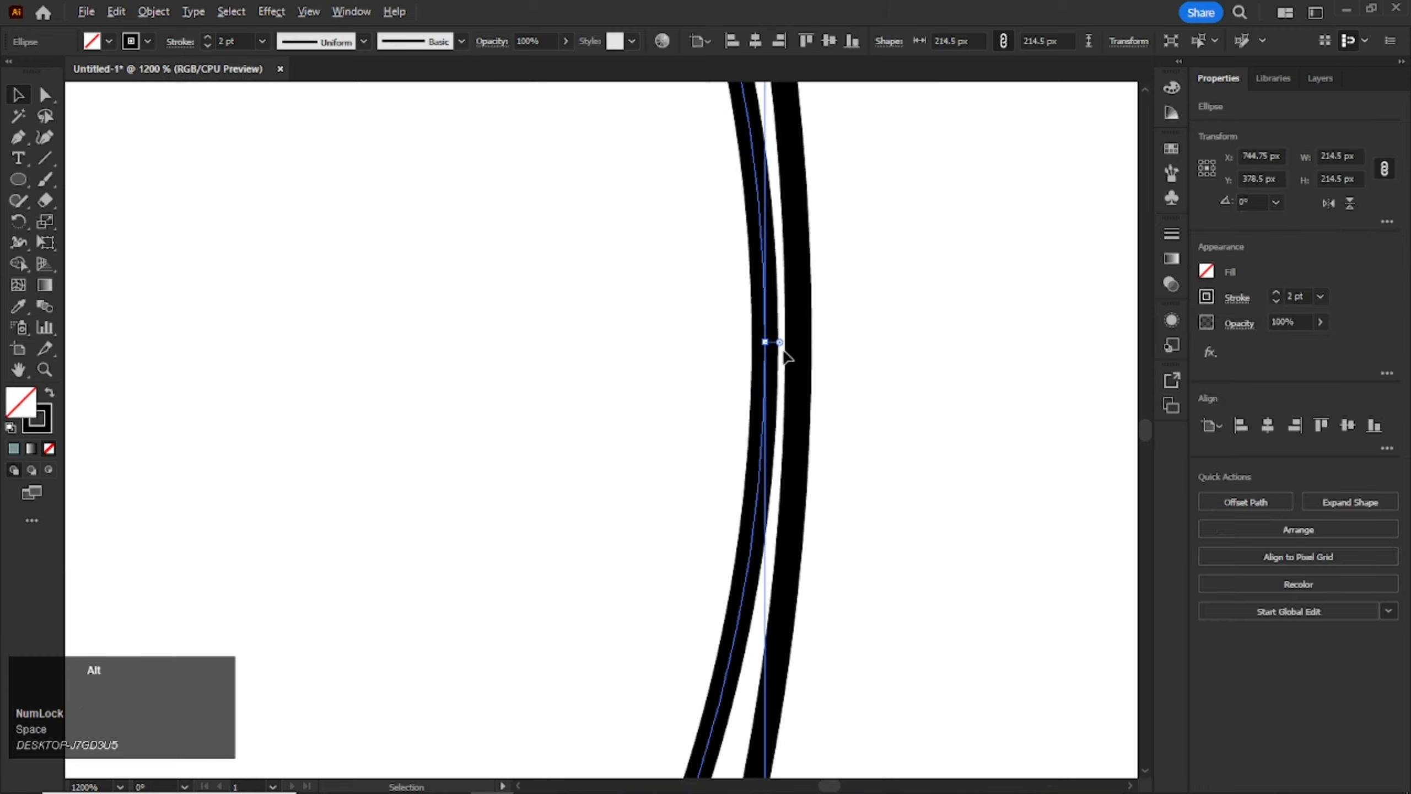
scroll(785, 350, up, 3)
drag(719, 328, 821, 327)
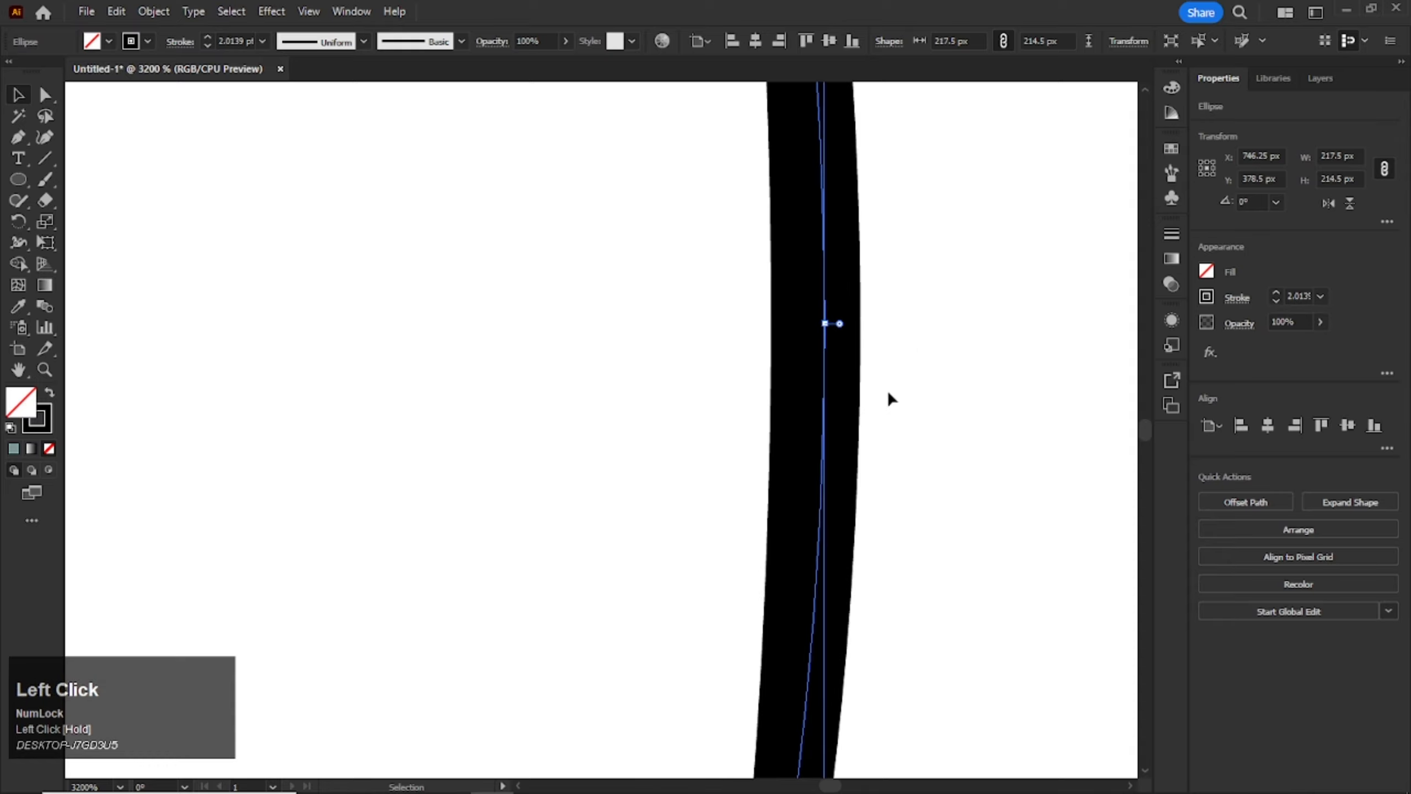
key(ctrl+z)
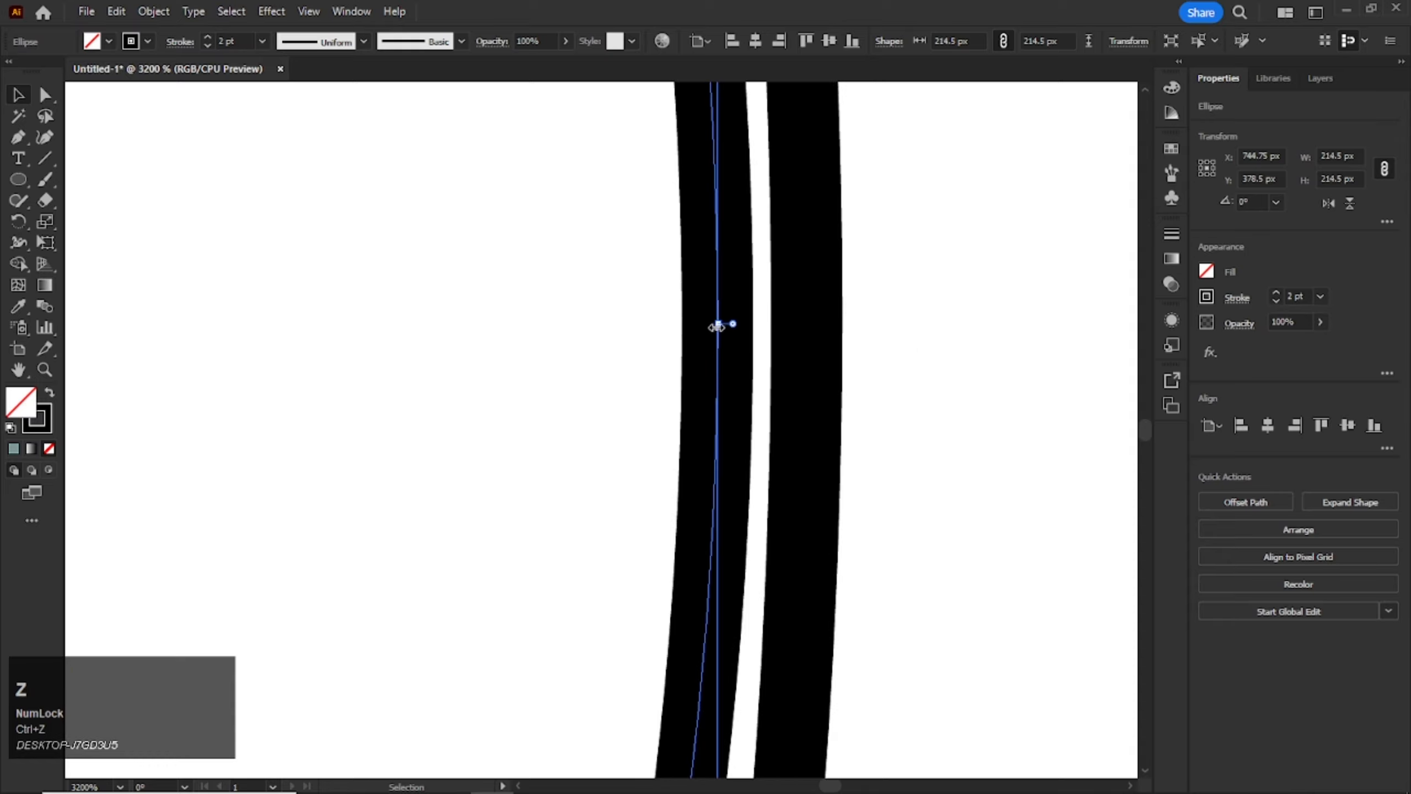
- Stretch the right-hand large circle's outer edge onto the enclosing circle, making it 217.5 px wide
drag(717, 327, 811, 361)
alt+scroll(811, 356, down, 8)
alt+scroll(806, 375, down, 1)
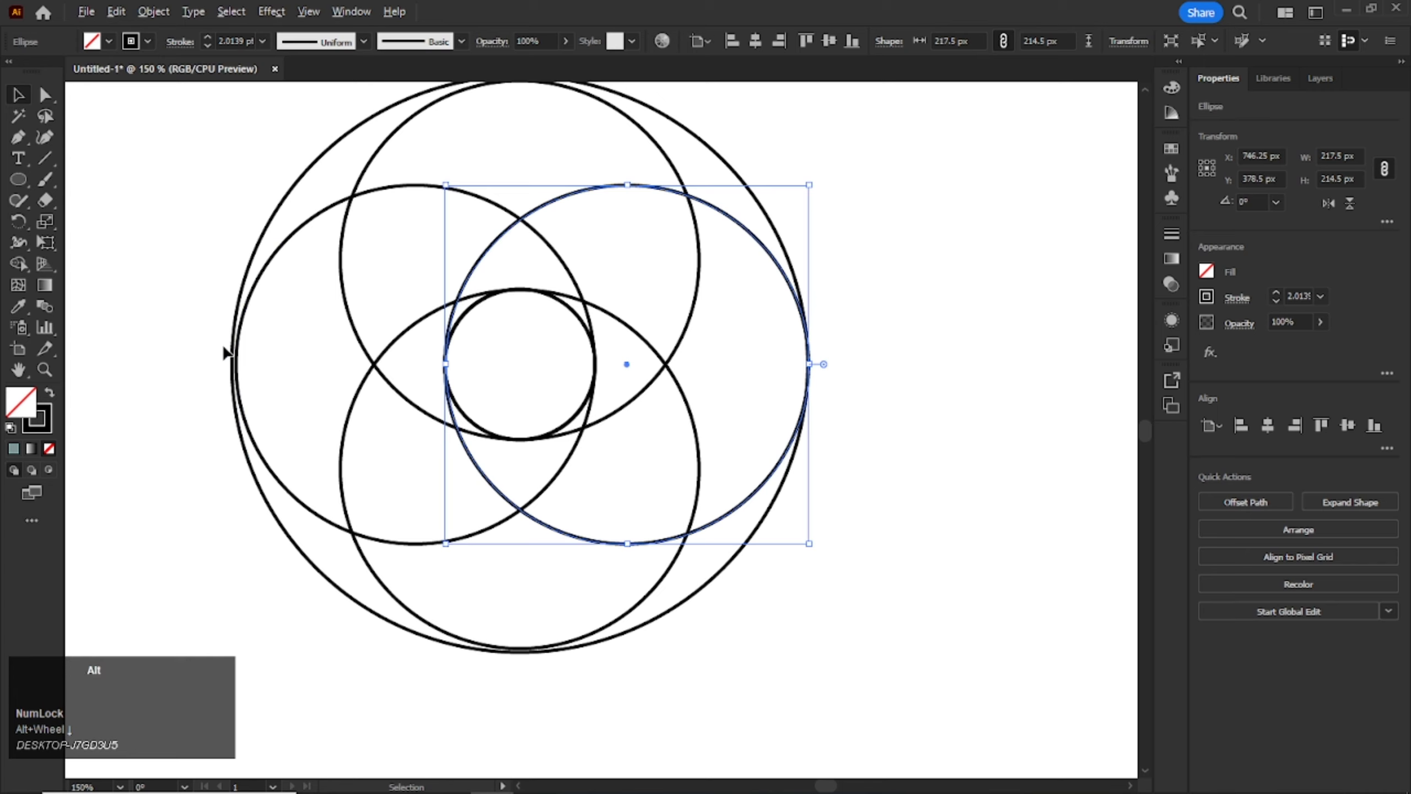
- Stretch the left-hand large circle's outer edge onto the enclosing circle, making it 217 px wide
alt+scroll(217, 387, up, 6)
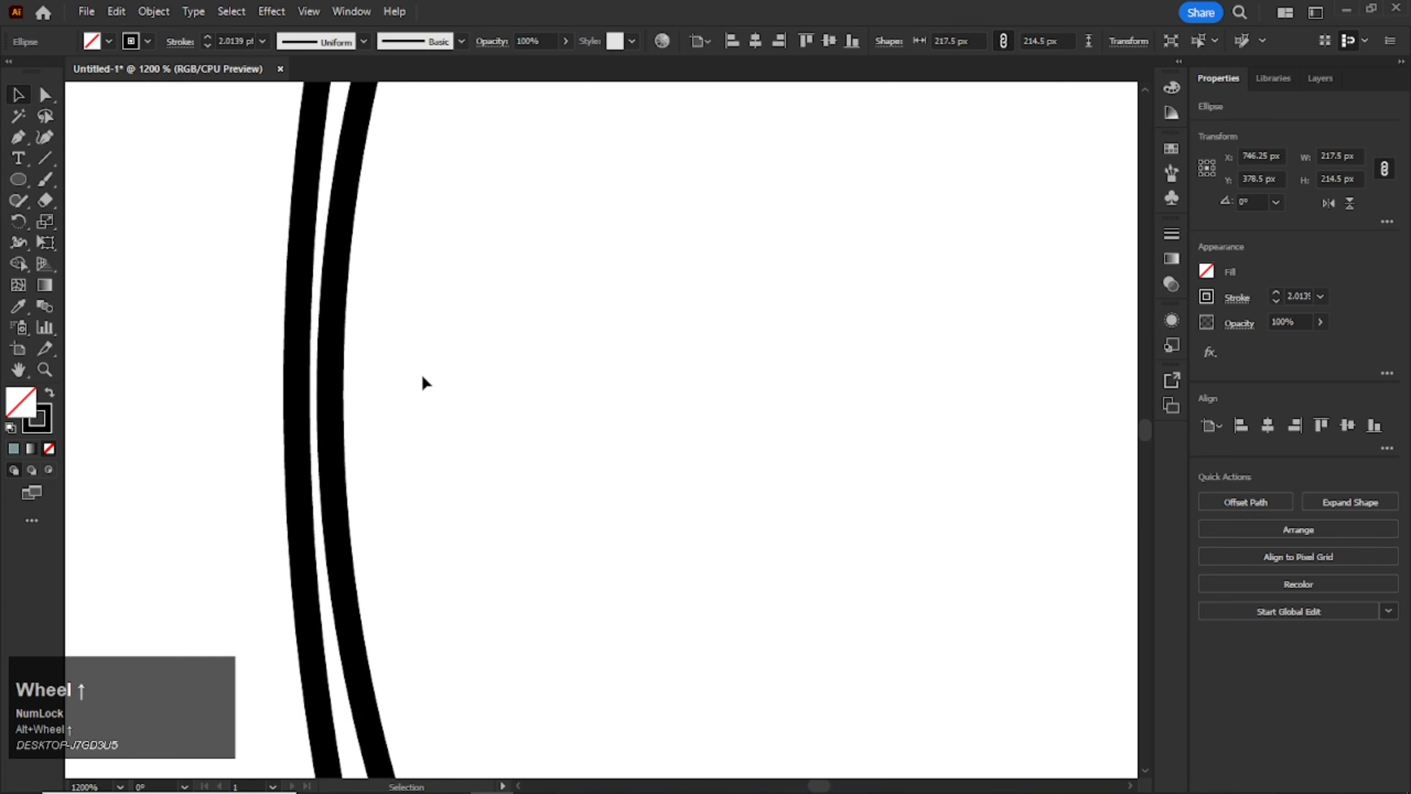
click(337, 414)
click(334, 425)
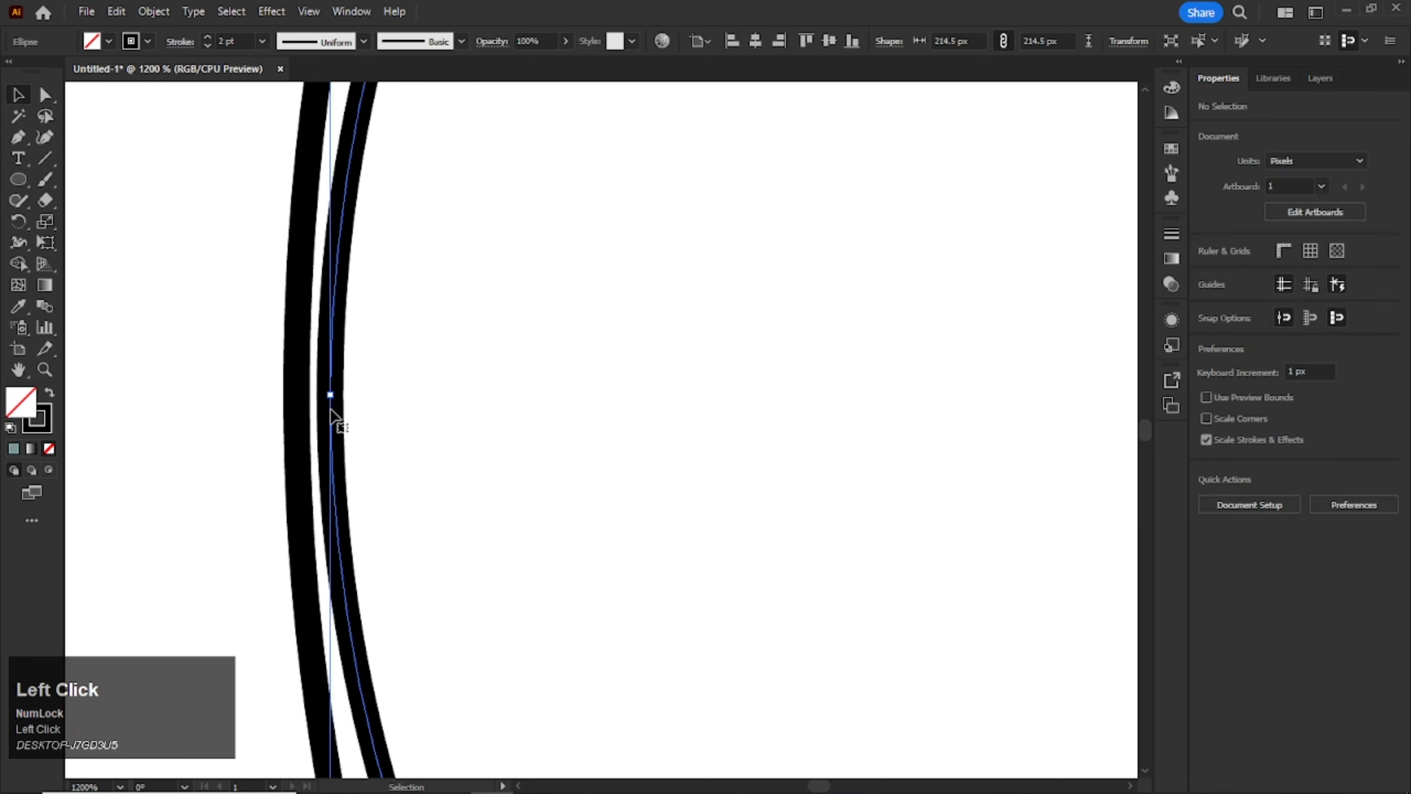
alt+scroll(322, 403, up, 2)
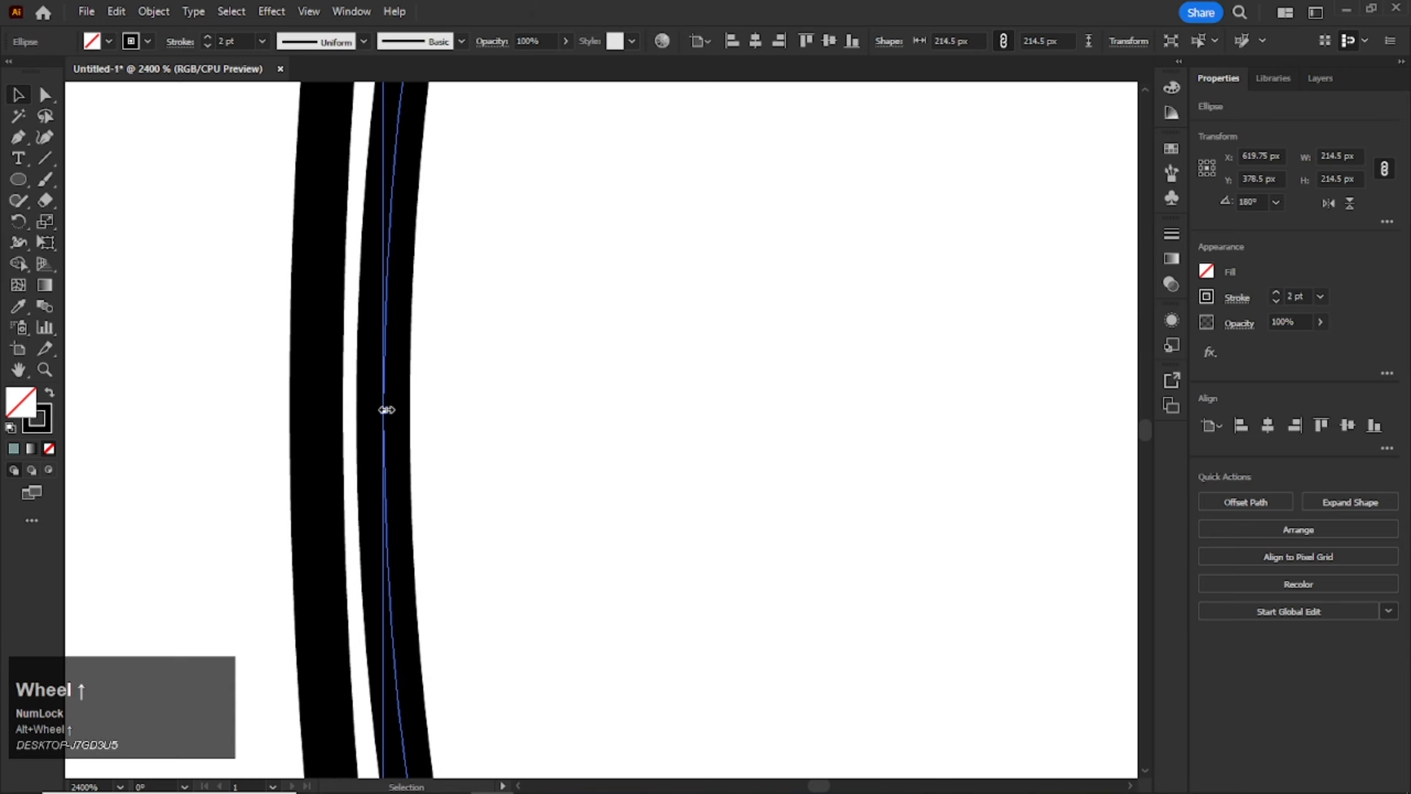
drag(386, 410, 316, 410)
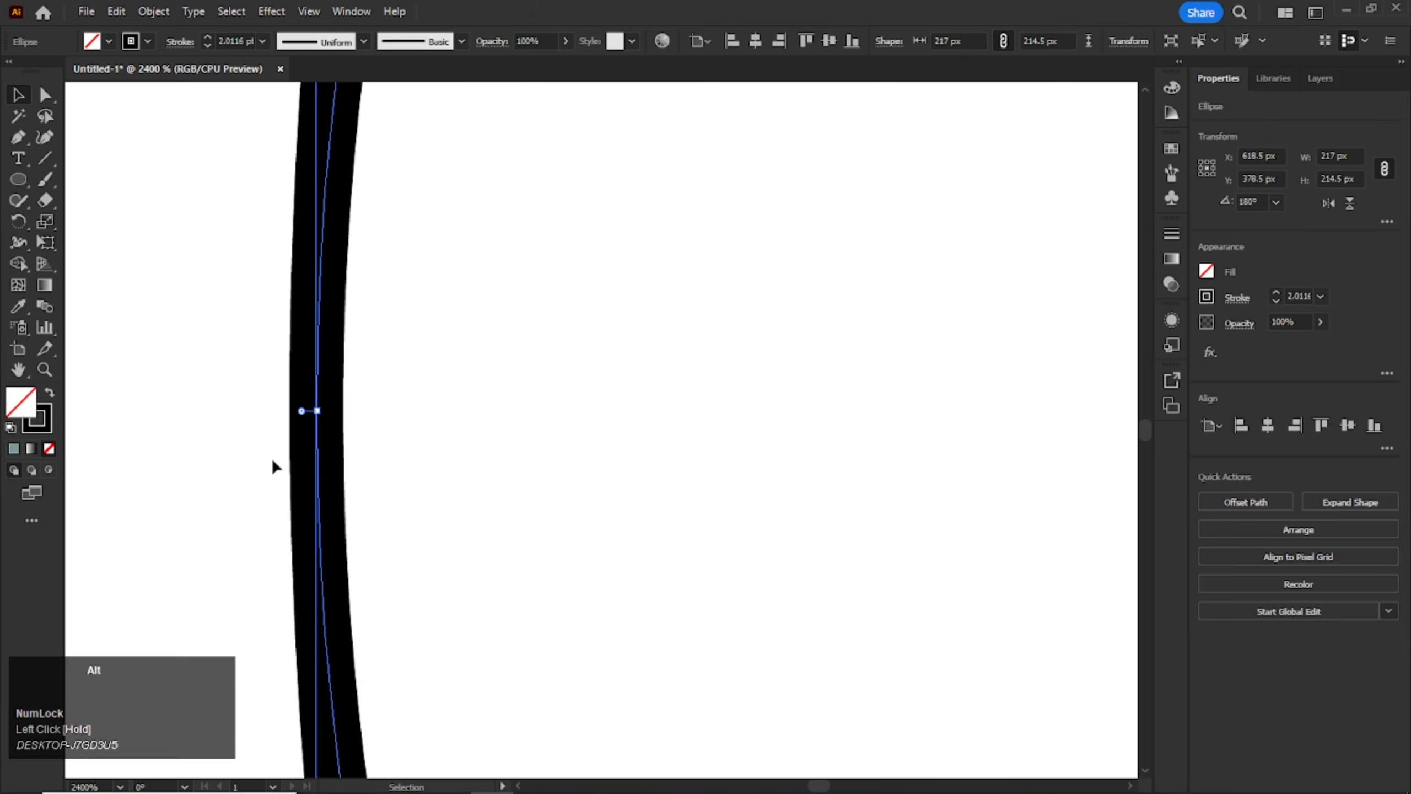
alt+scroll(274, 463, down, 5)
click(644, 424)
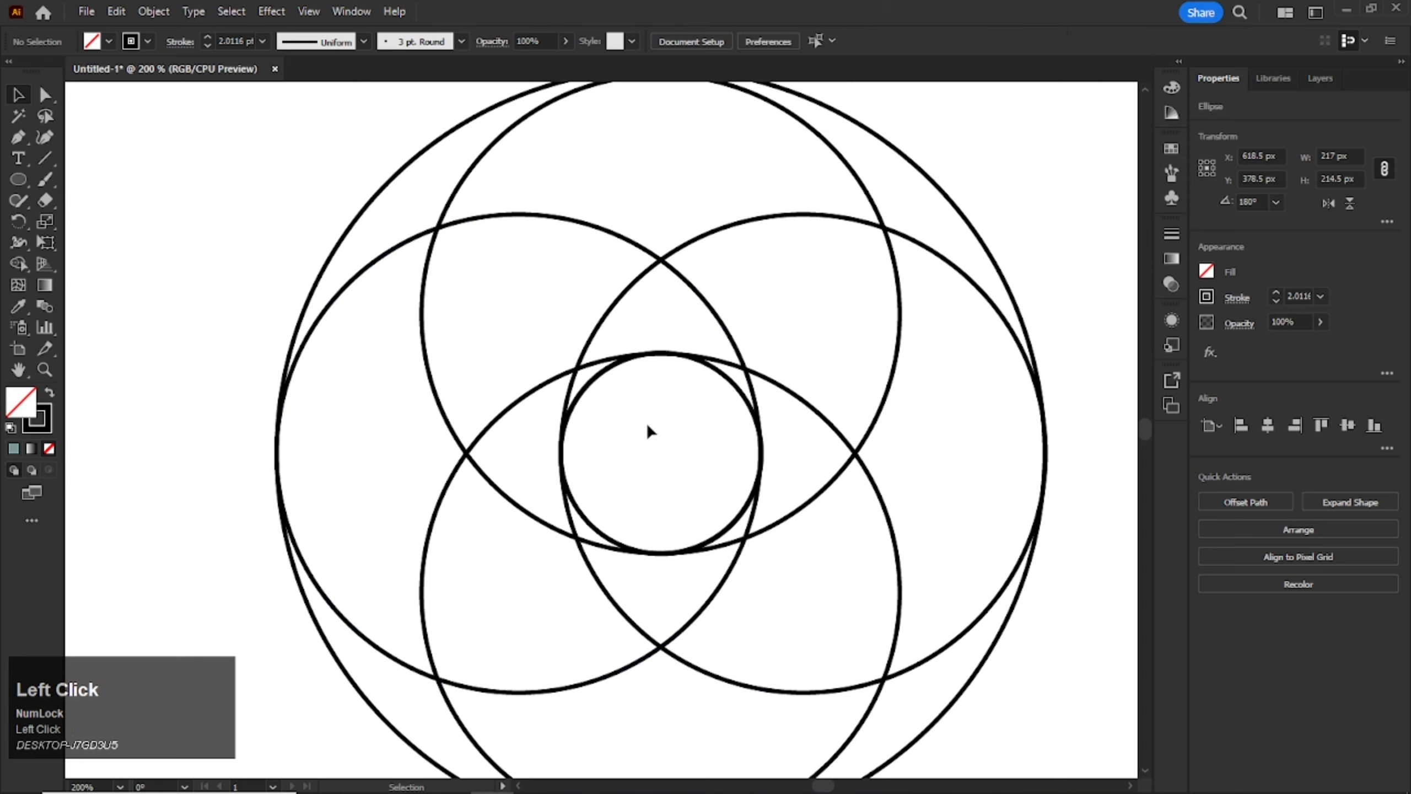
- Stretch the small centre circle's bottom edge down onto the upper large circle's lowest point, making it 90.75 px high
alt+scroll(664, 555, up, 4)
alt+scroll(664, 557, up, 2)
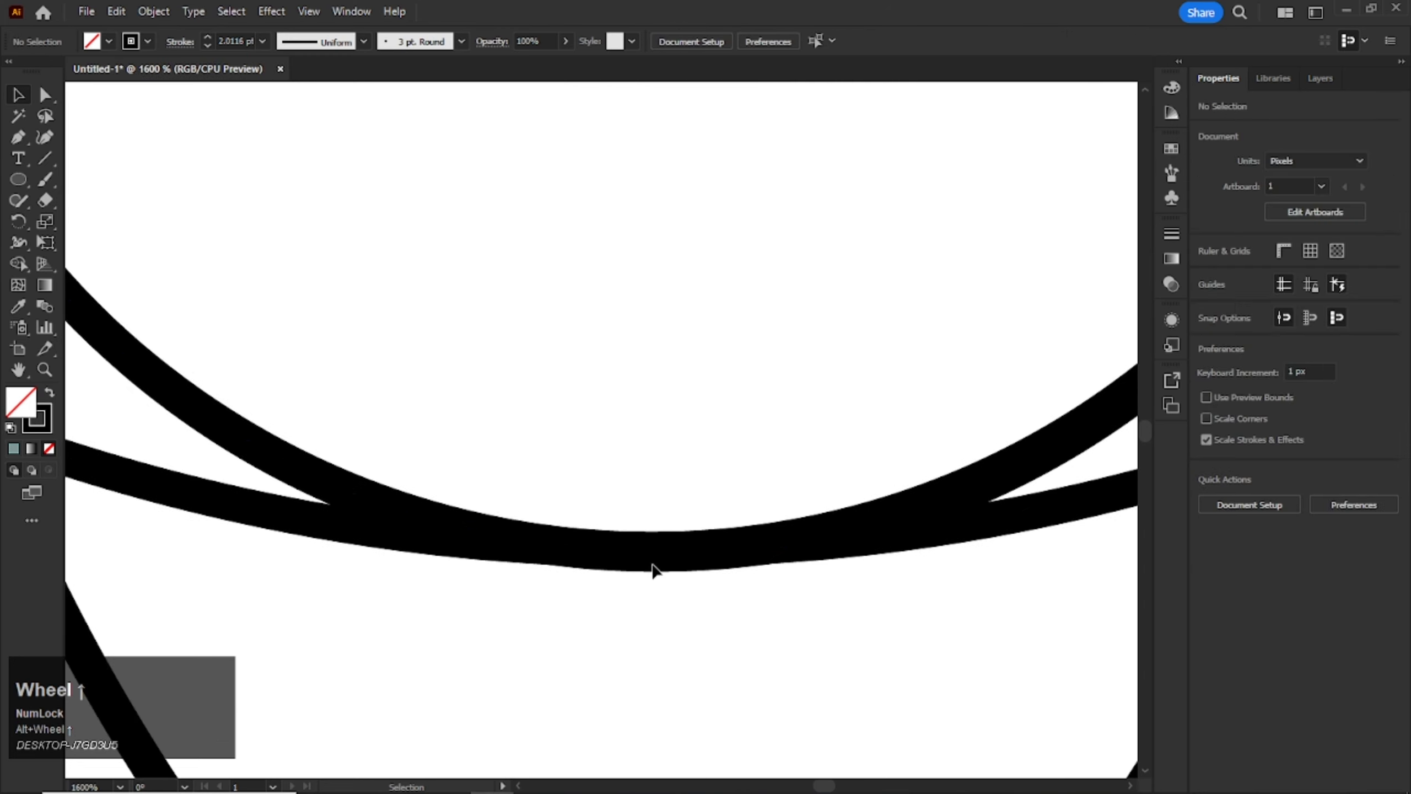
drag(606, 475, 703, 602)
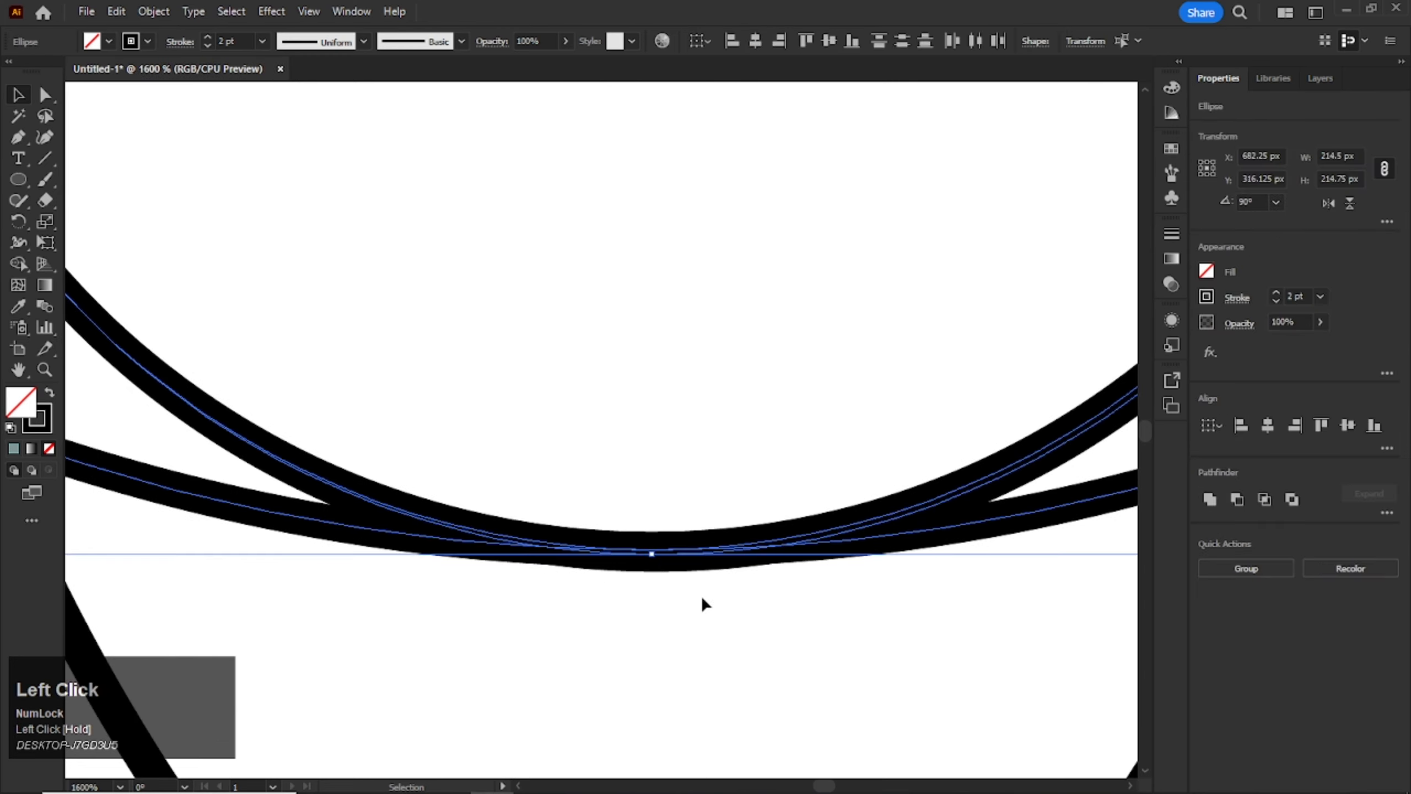
click(702, 596)
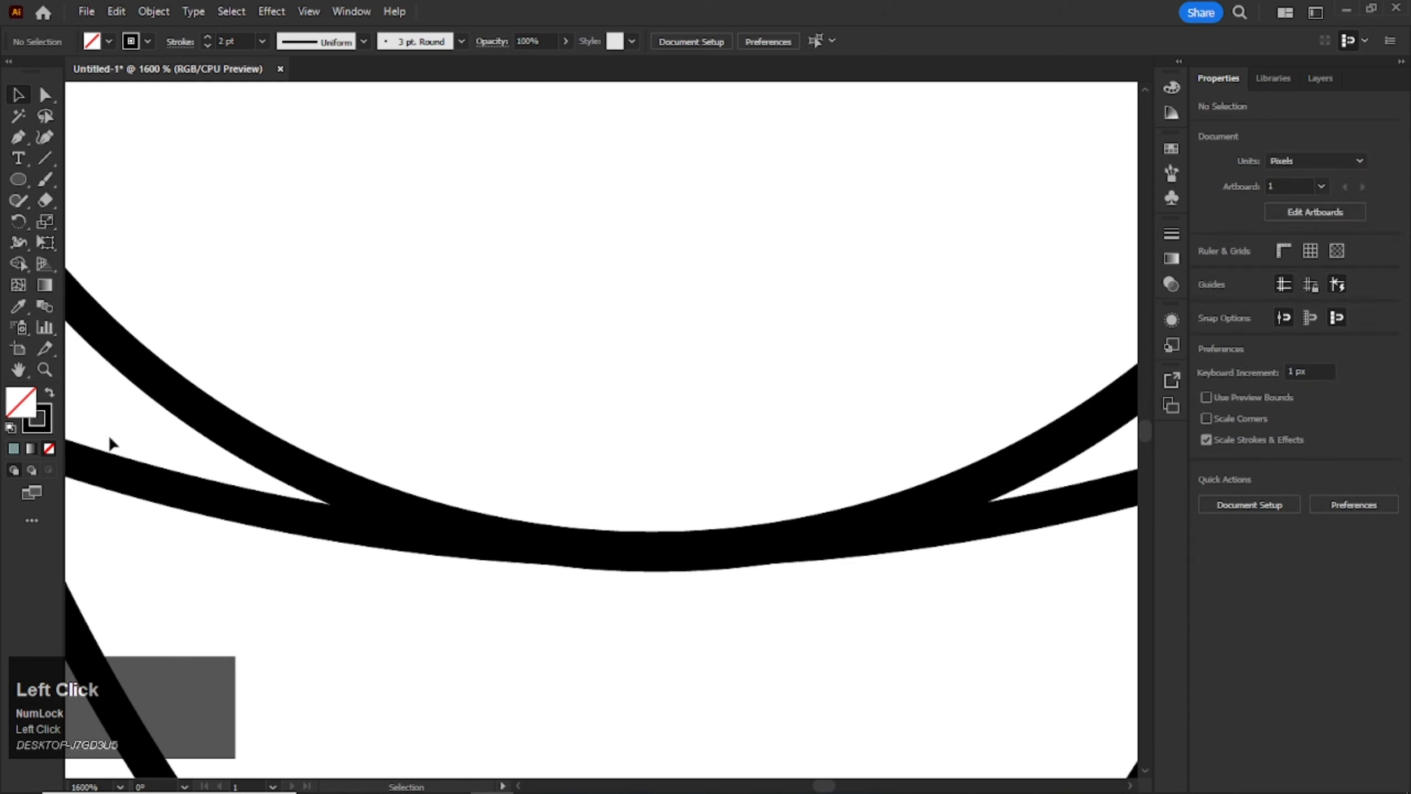
click(183, 403)
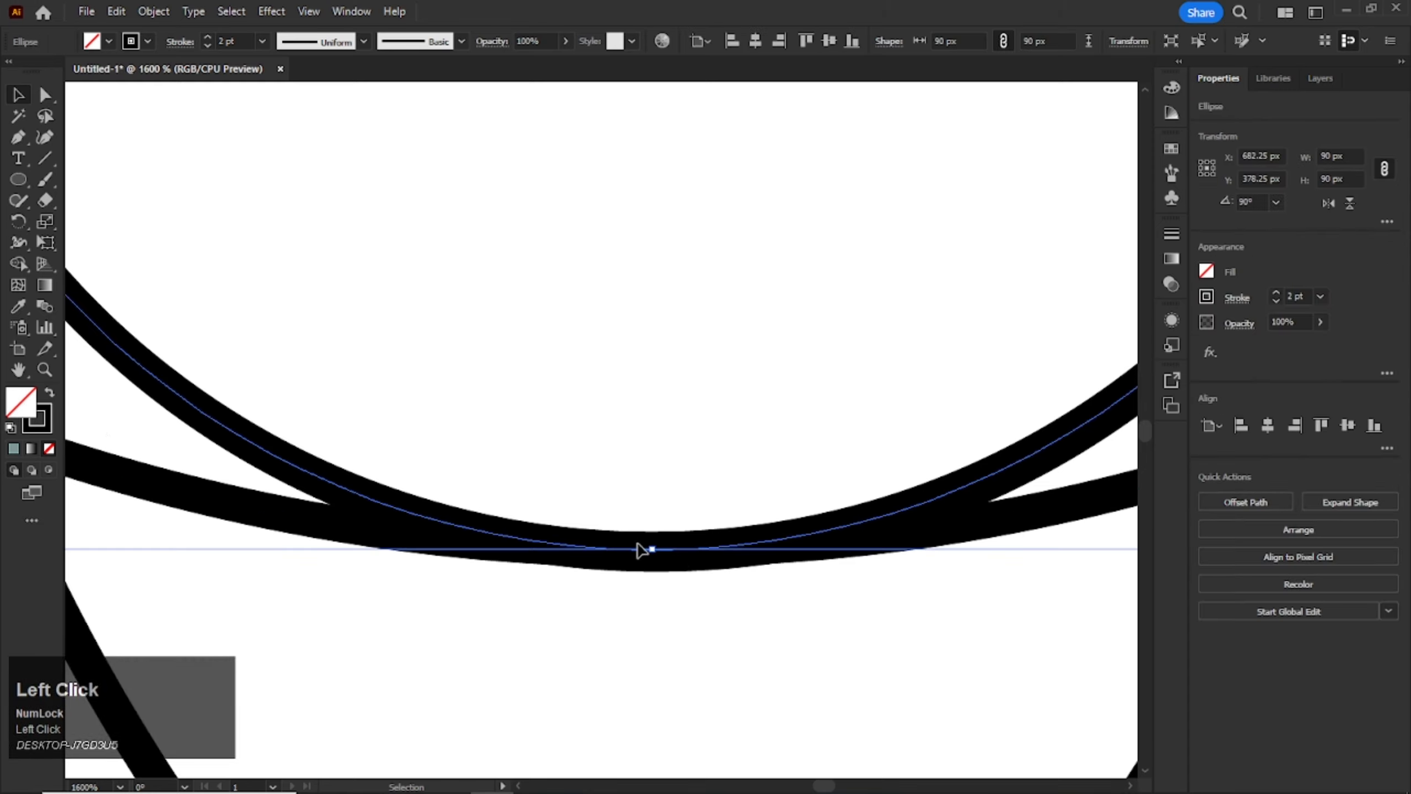
drag(657, 548, 653, 555)
scroll(653, 558, down, 5)
scroll(639, 397, down, 1)
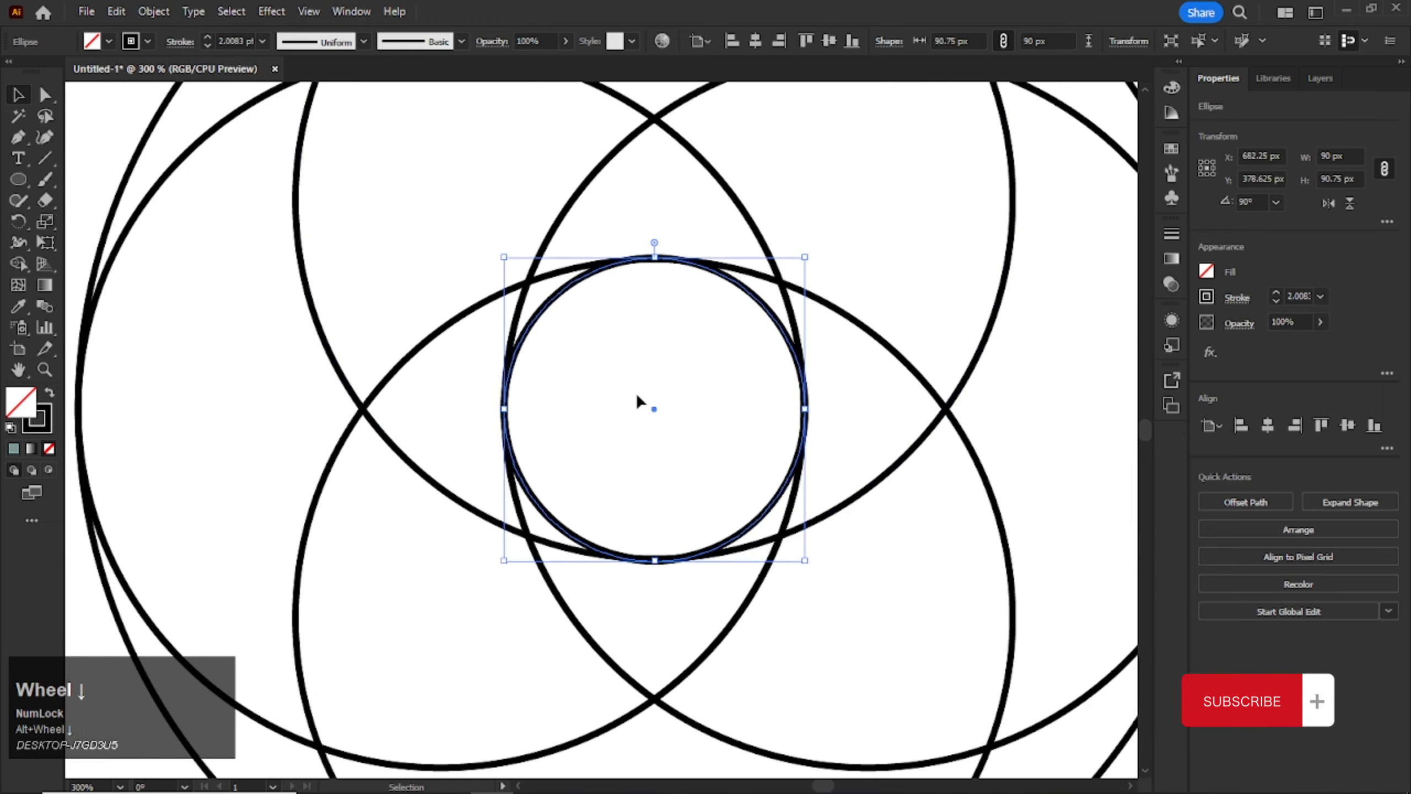
- Stretch the small centre circle's top edge up onto the lower large circle's highest point, making it 91 px high
scroll(644, 250, up, 4)
scroll(654, 288, up, 3)
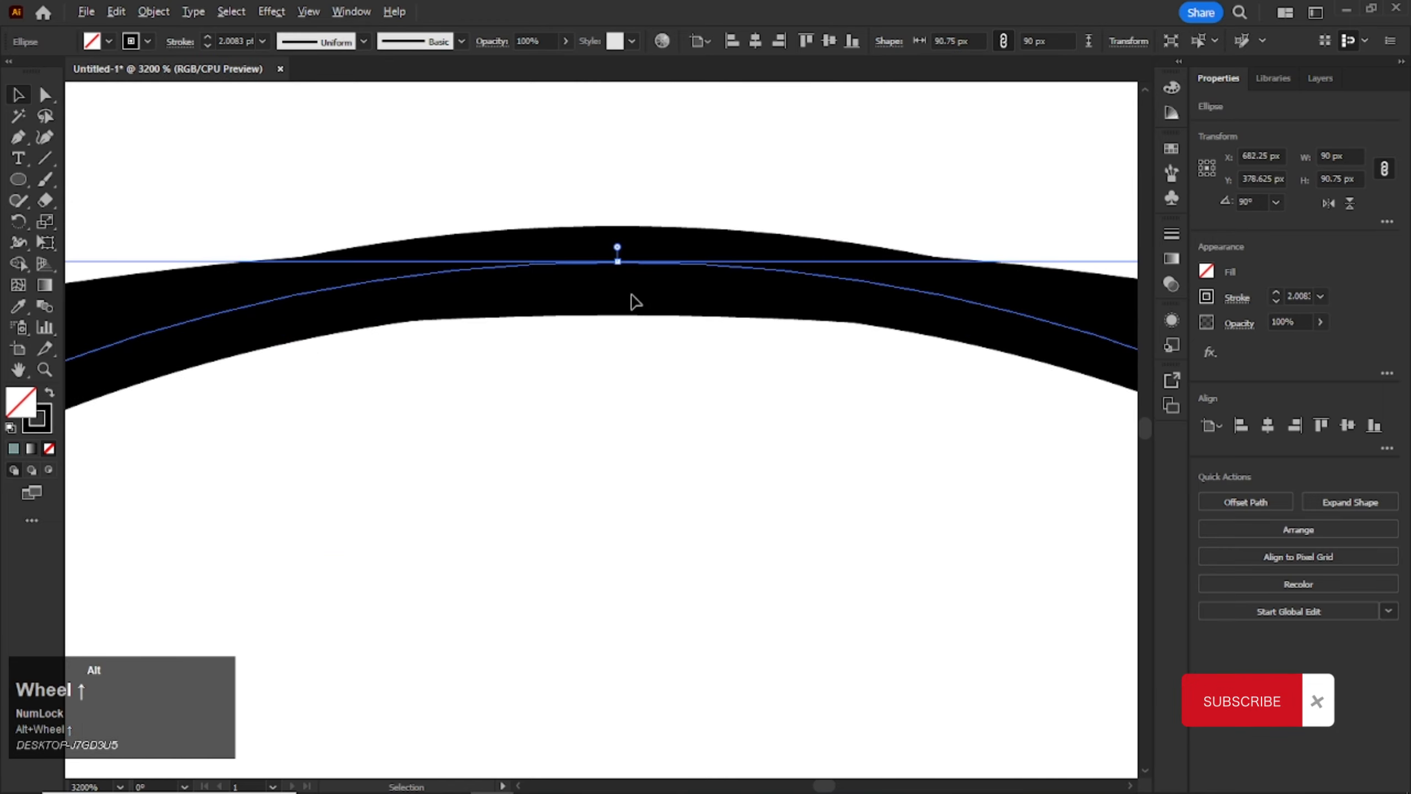
scroll(622, 251, up, 1)
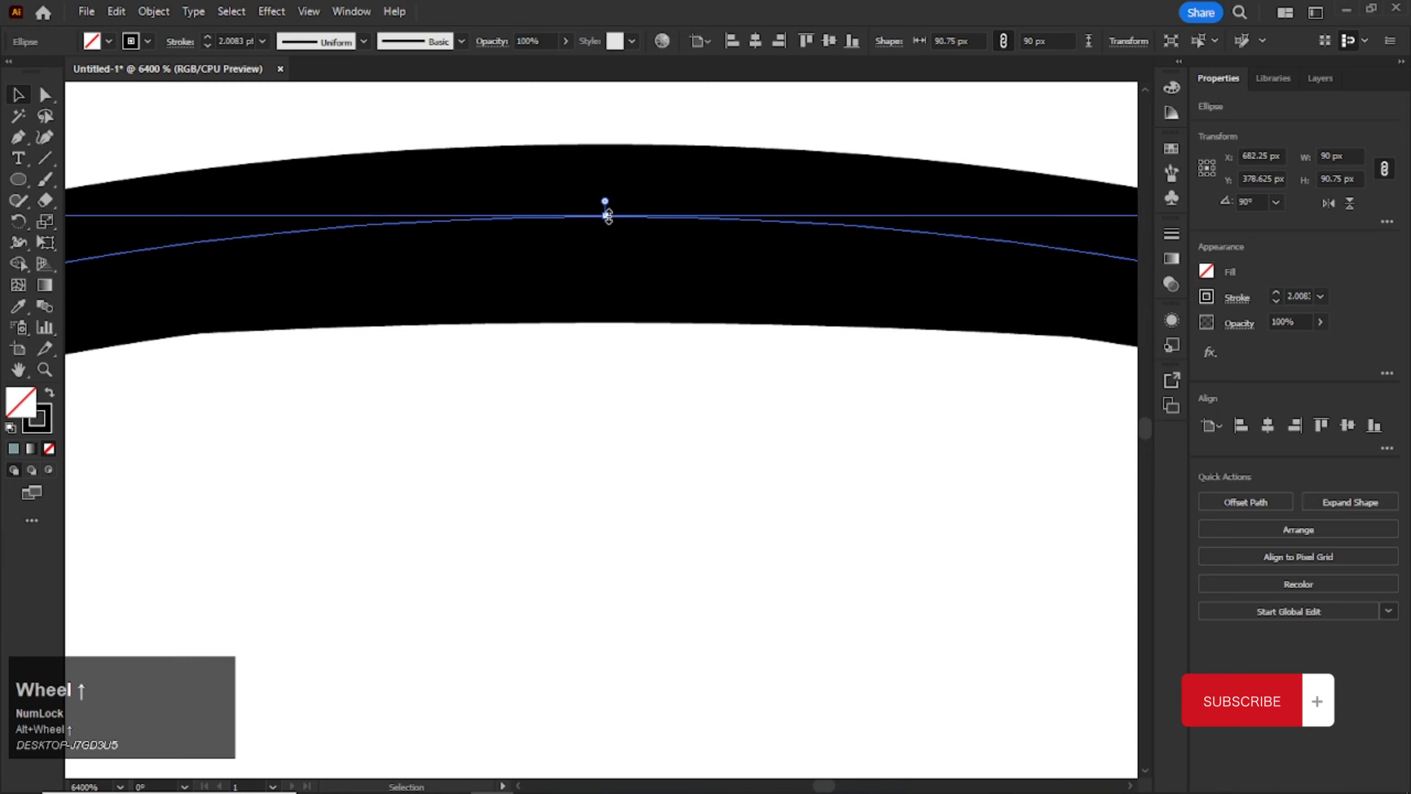
drag(608, 215, 606, 207)
scroll(599, 267, down, 3)
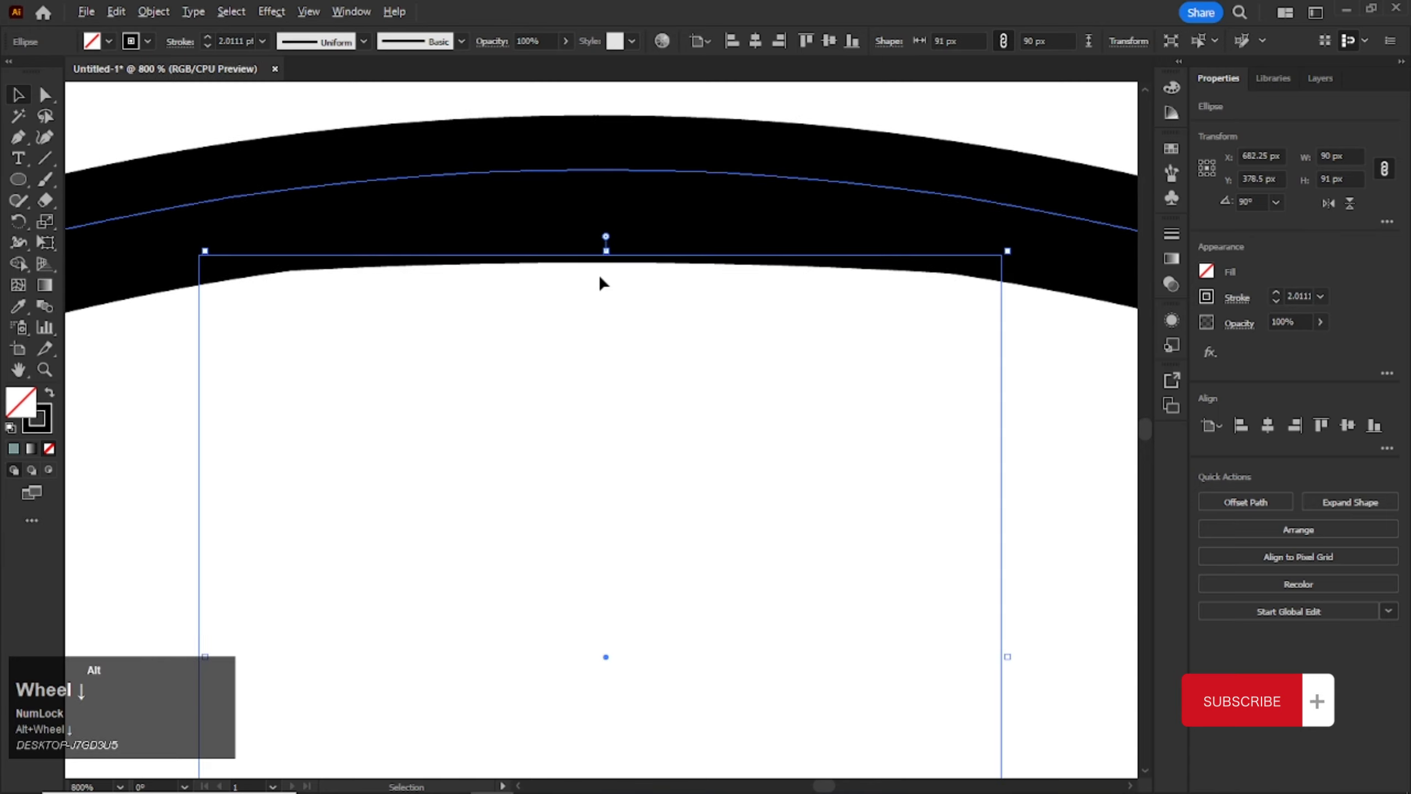
scroll(600, 280, down, 5)
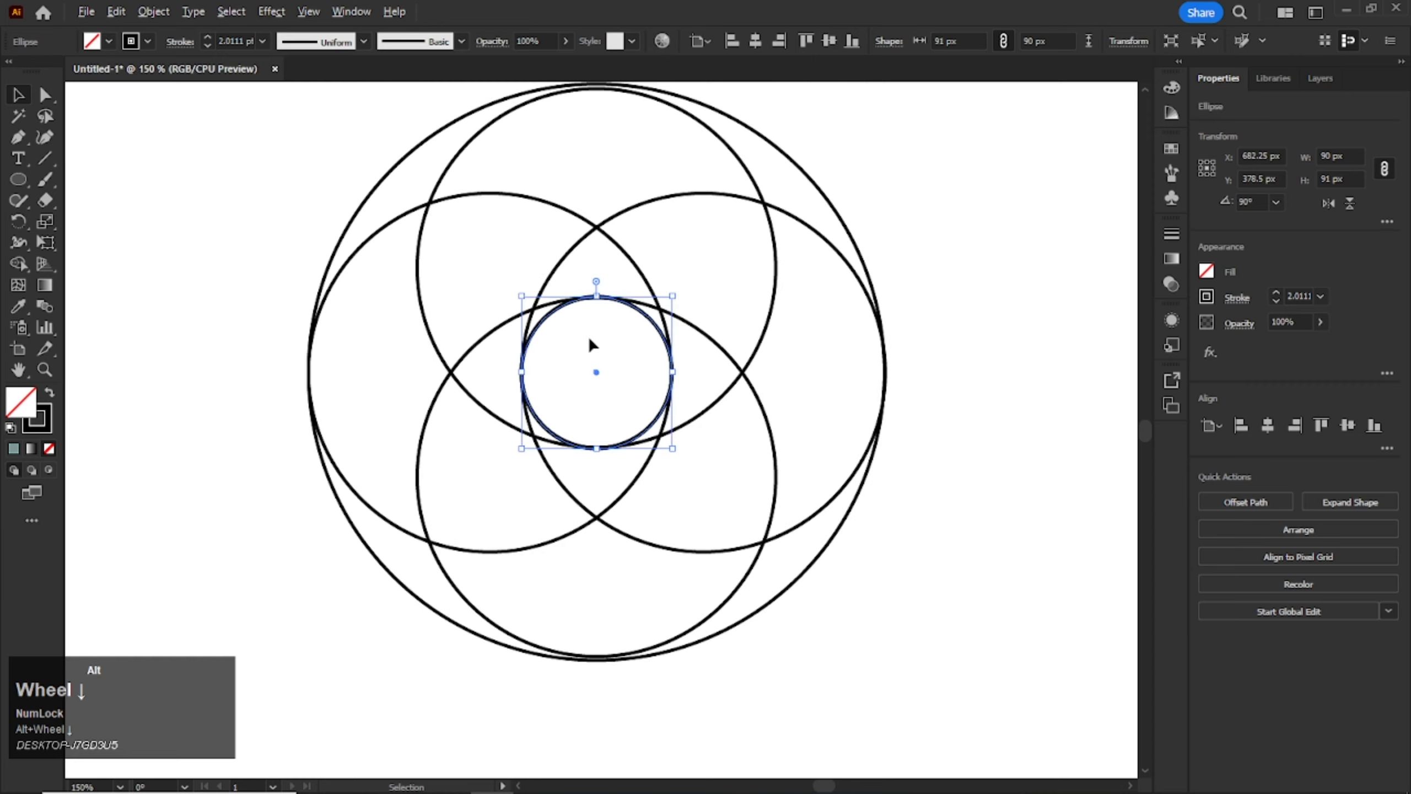
scroll(591, 344, down, 1)
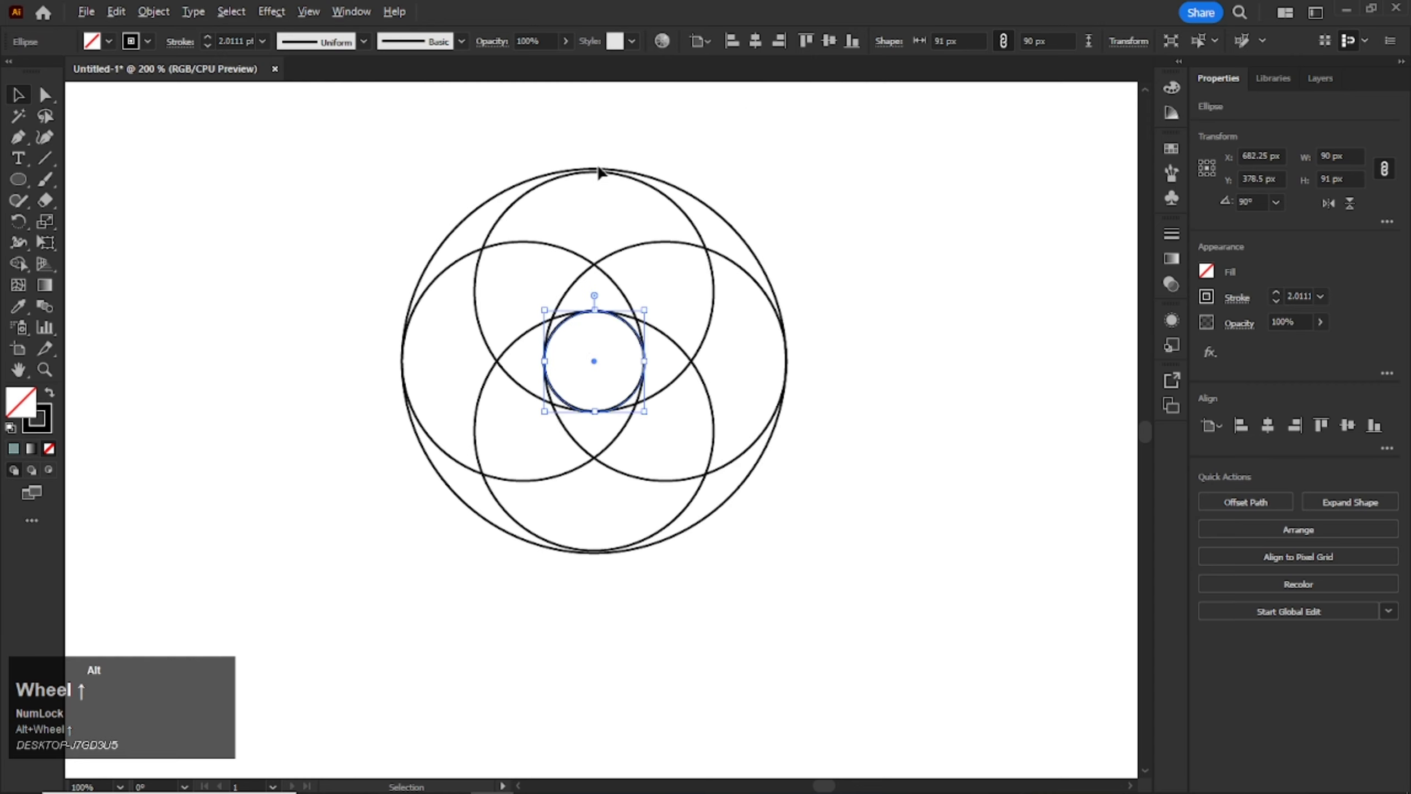
- Stretch the upper large circle's top edge onto the enclosing circle, making it 217.25 px high
scroll(599, 172, up, 5)
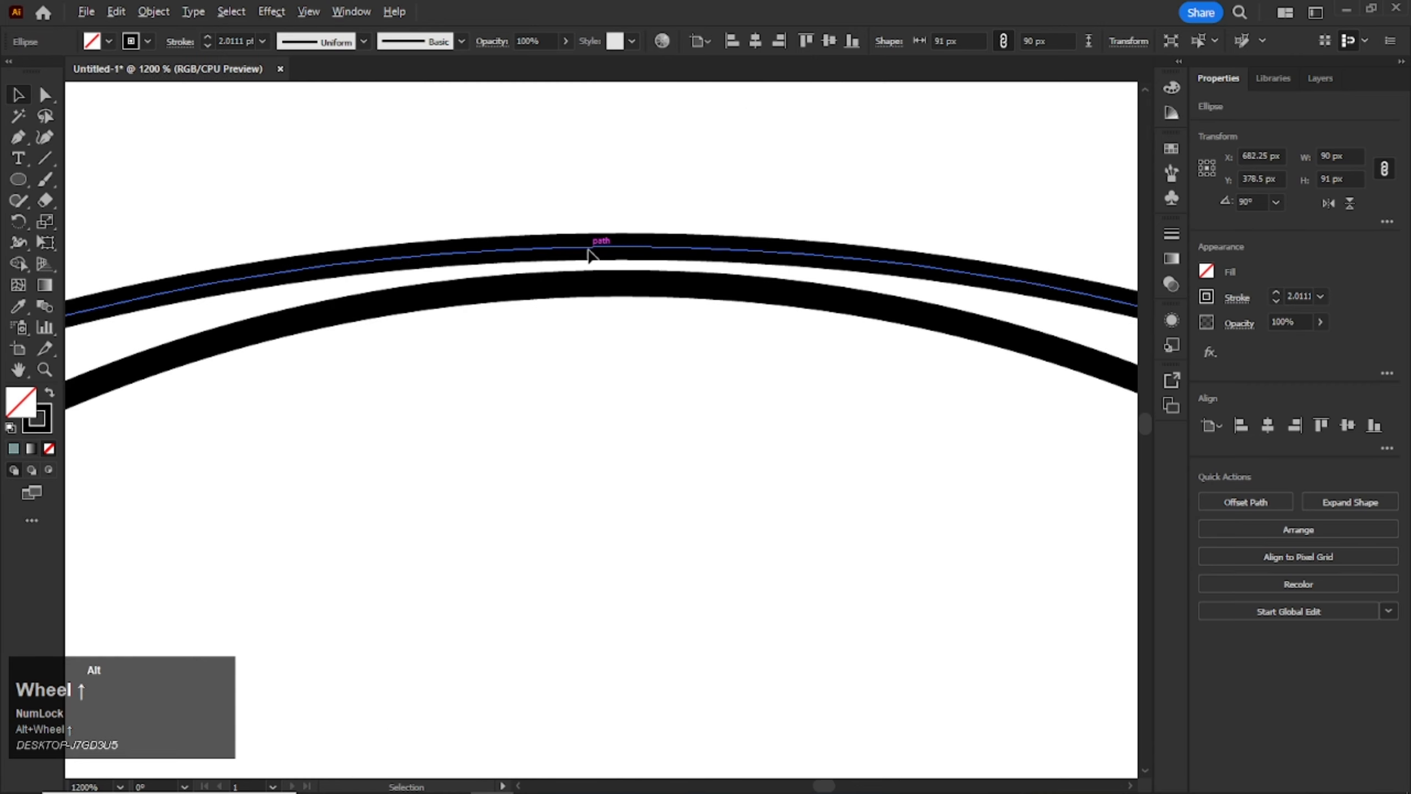
scroll(586, 248, up, 1)
mouse_move(563, 350)
mouse_down()
mouse_move(644, 294)
mouse_move(640, 229)
mouse_move(639, 245)
mouse_up()
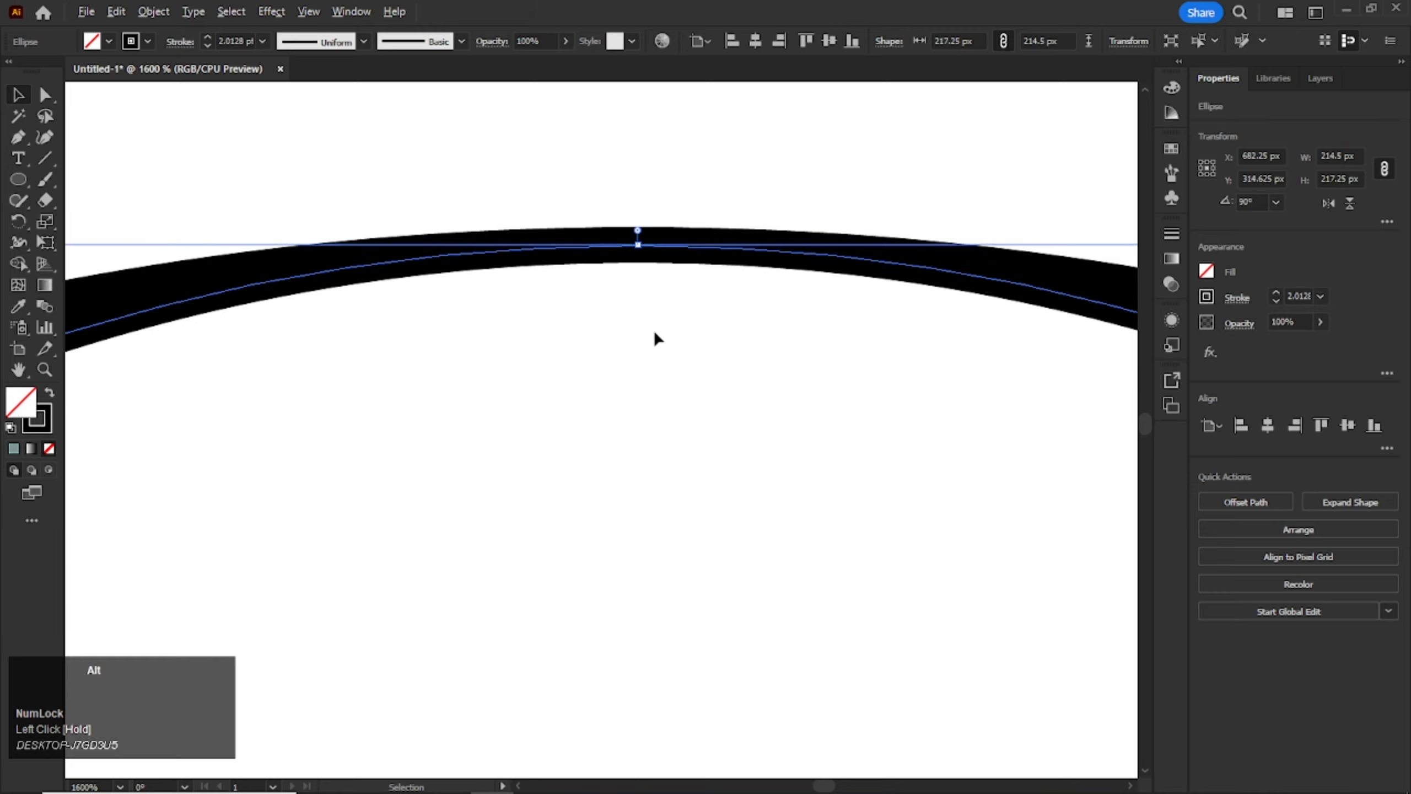
scroll(654, 334, down, 9)
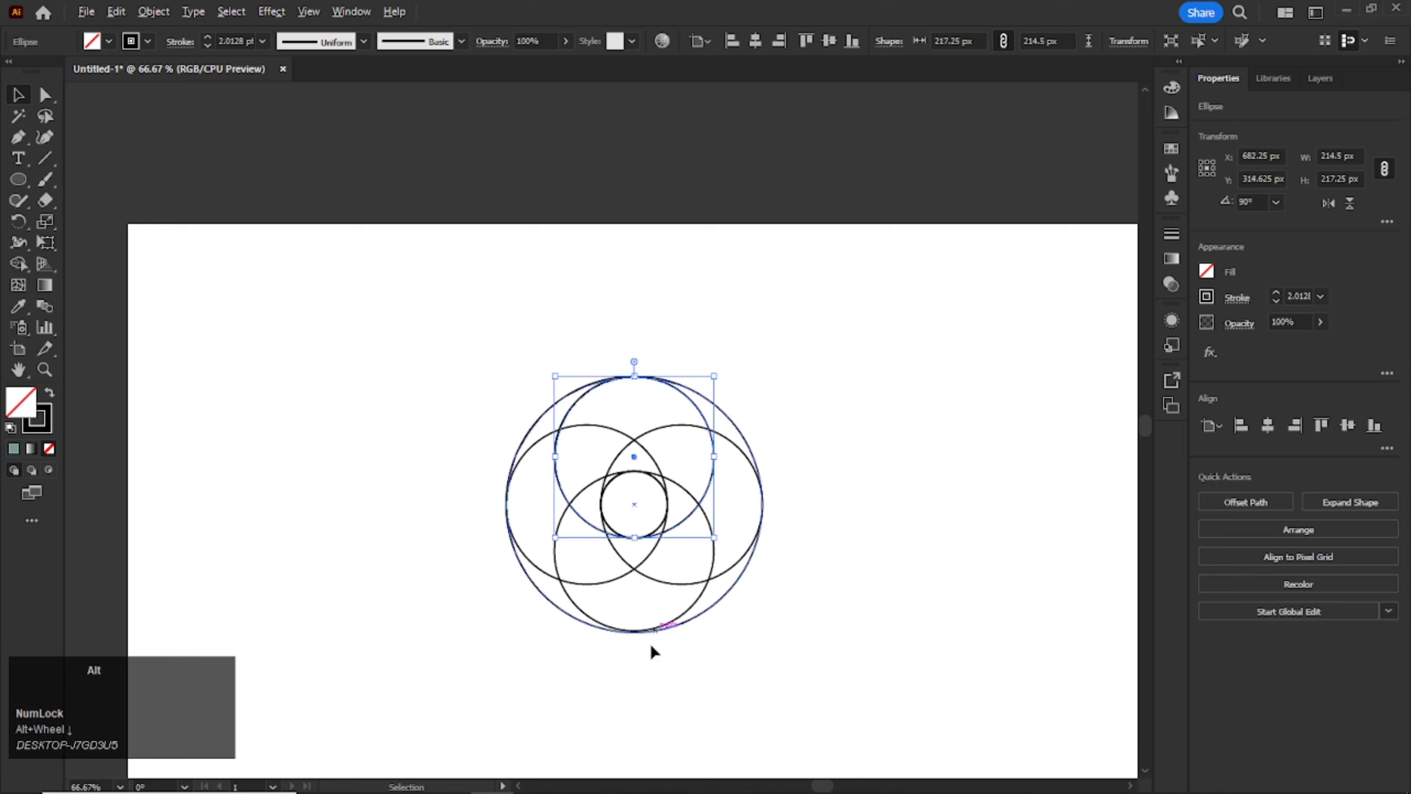
- Stretch the lower large circle's bottom edge onto the enclosing circle, making it 217.25 px high
scroll(651, 646, up, 4)
scroll(546, 575, up, 3)
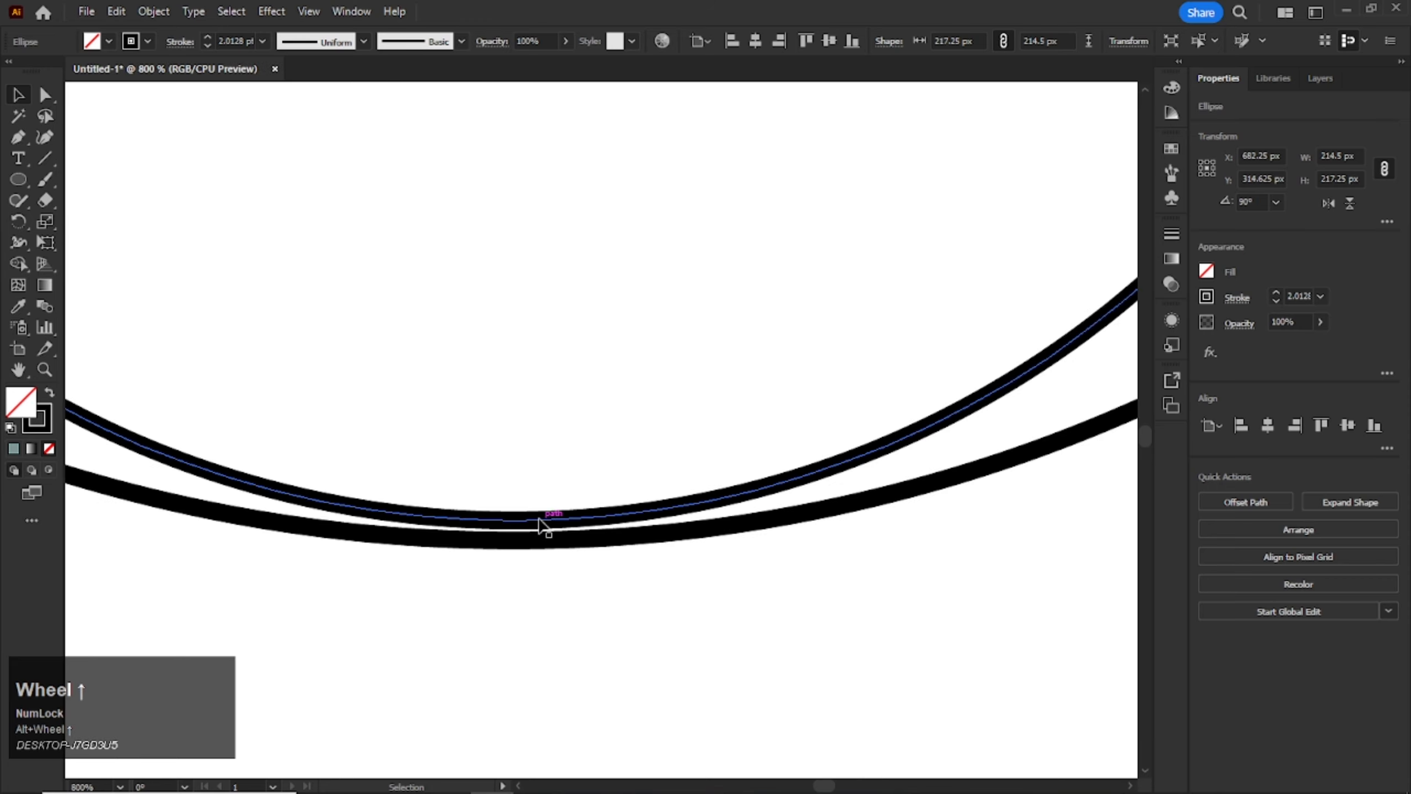
click(550, 532)
scroll(522, 521, up, 2)
scroll(476, 523, up, 2)
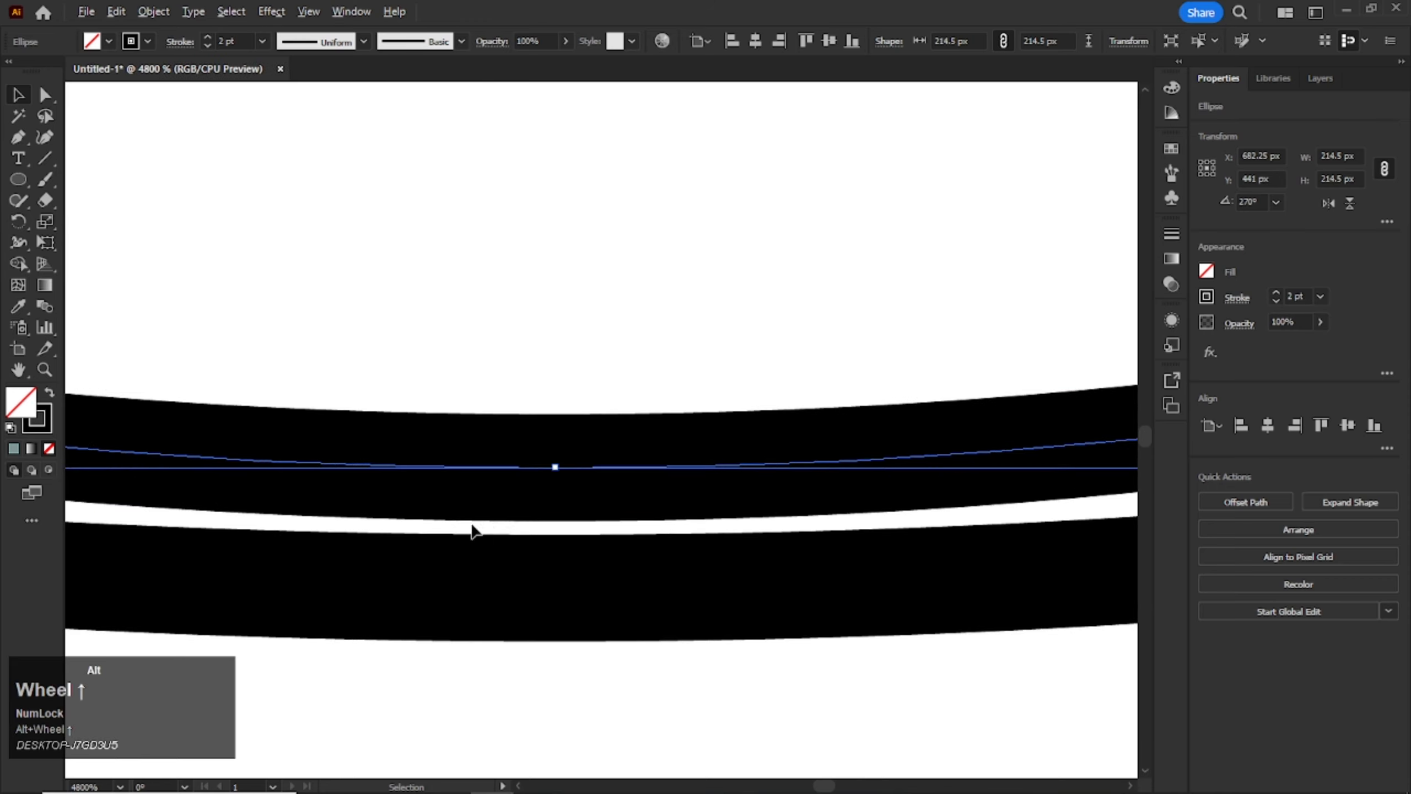
drag(549, 472, 551, 604)
scroll(551, 603, down, 9)
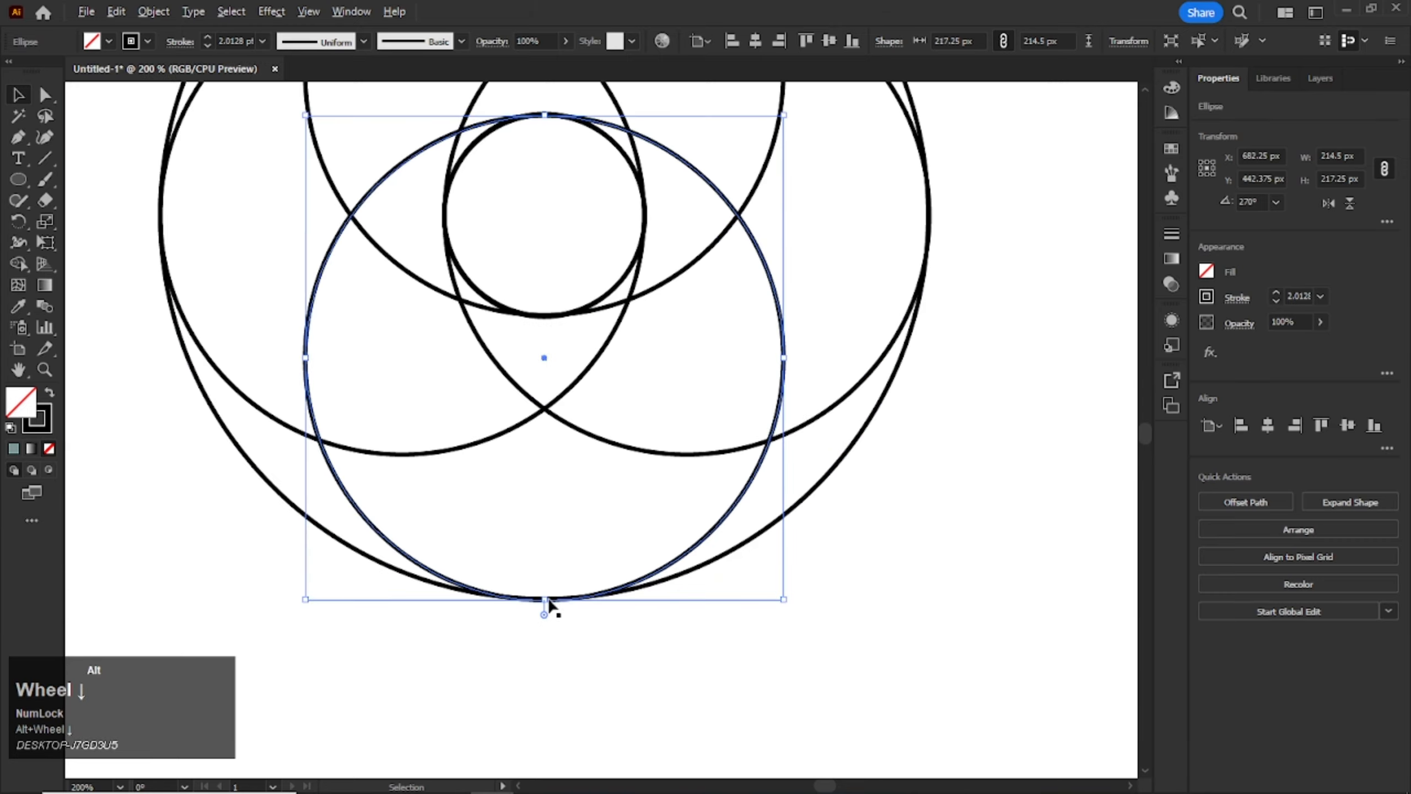
scroll(550, 601, down, 2)
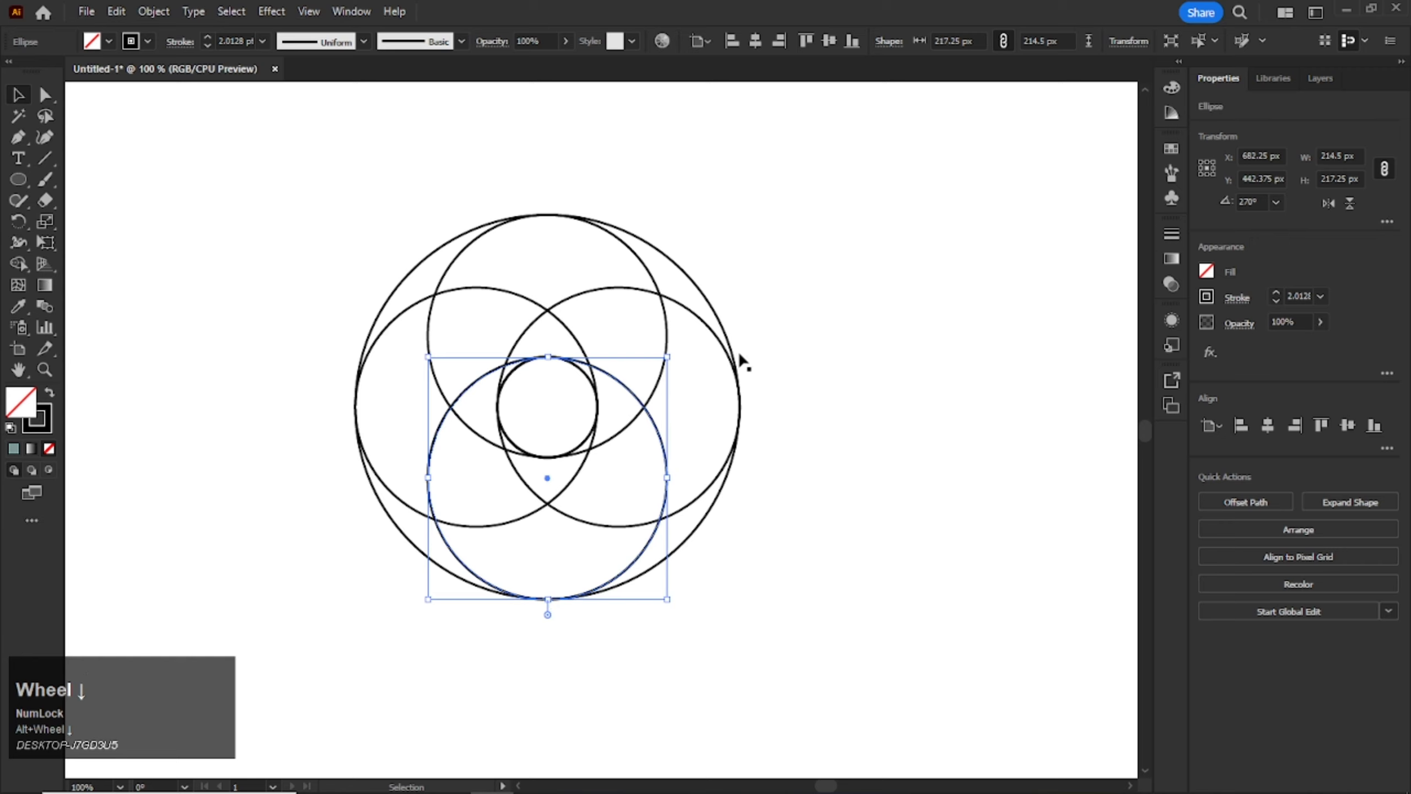
- Move the whole design down to Y 424.5 px and place a duplicate to its right at X 1080.5 px
drag(889, 164, 294, 637)
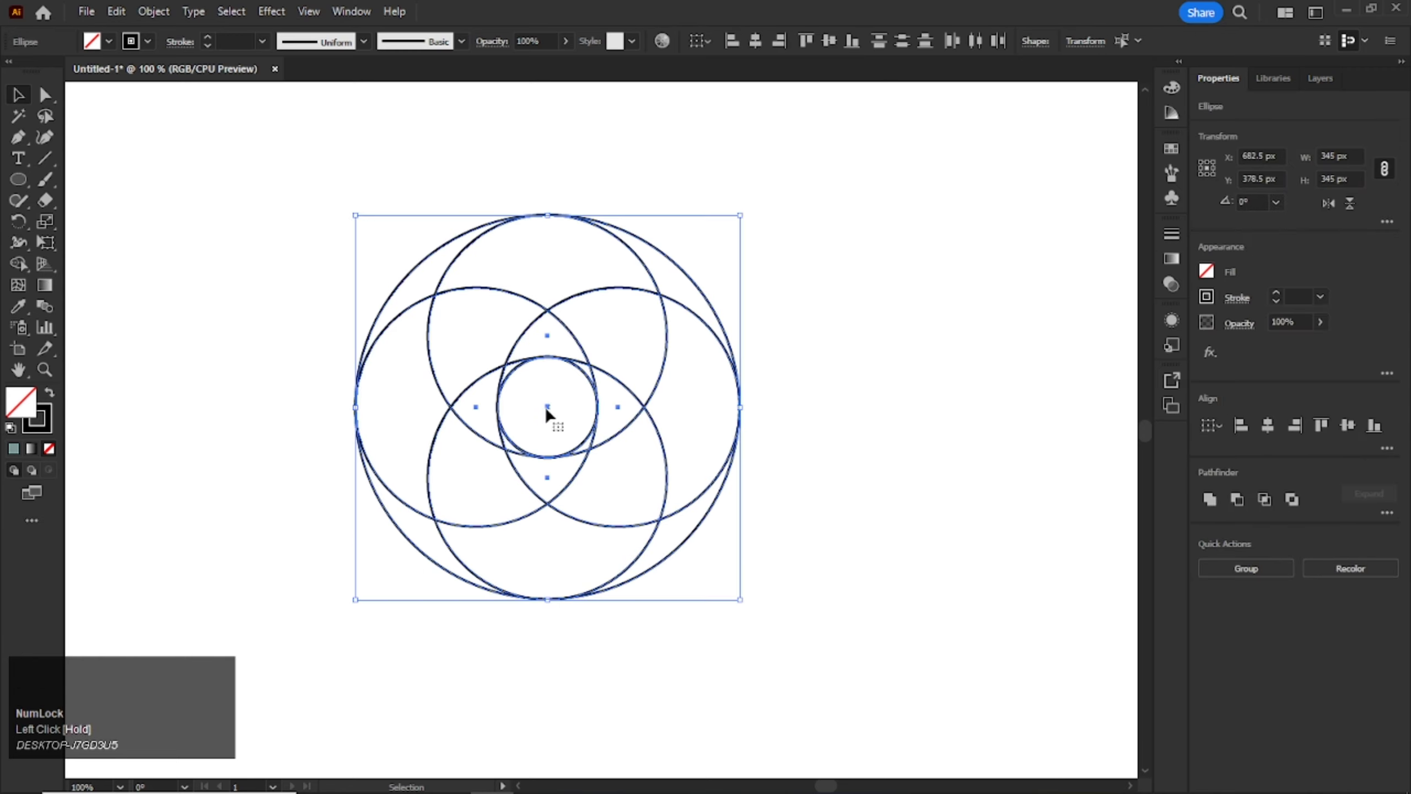
drag(545, 413, 553, 463)
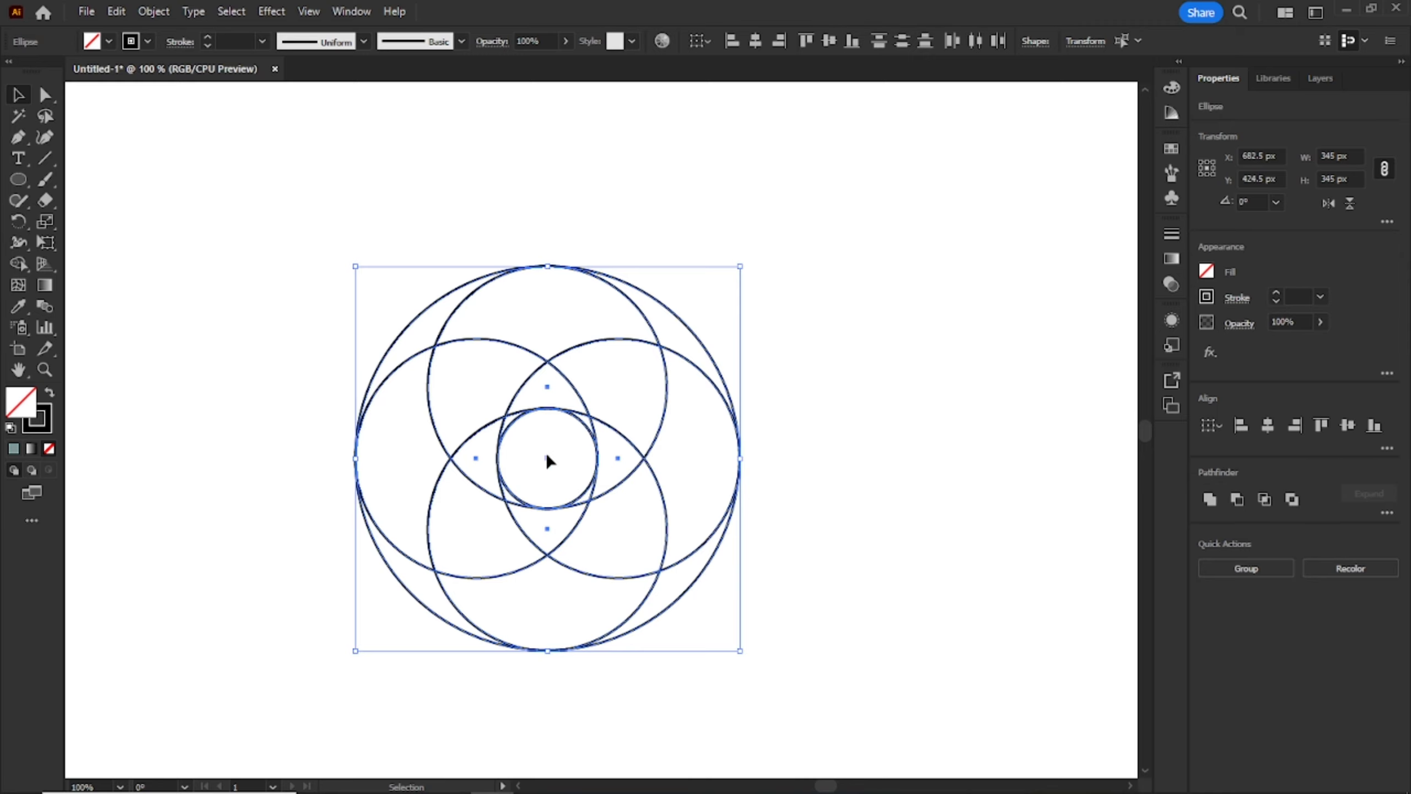
drag(547, 461, 995, 453)
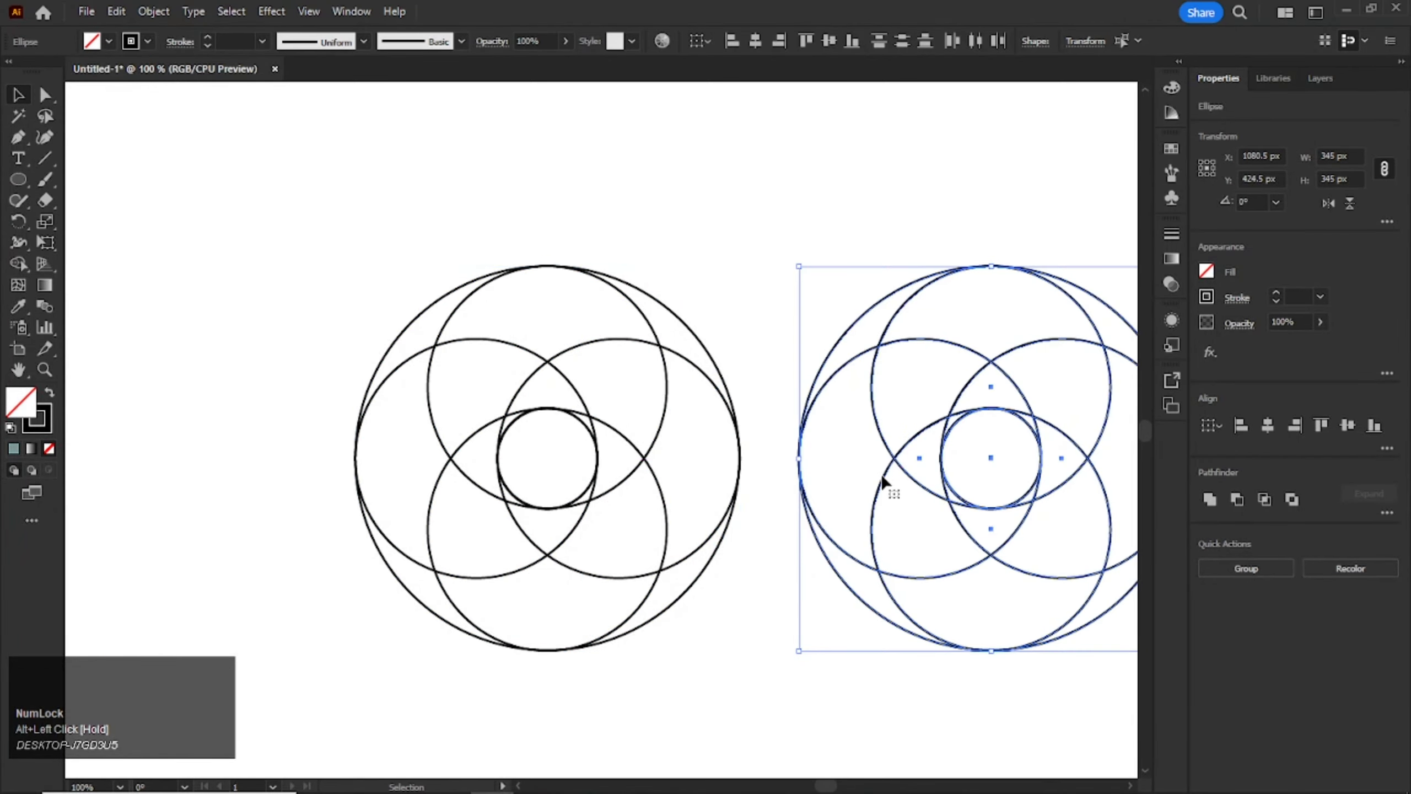
- Move the original circle design left to X 637.5 px, keeping it level with its duplicate
drag(764, 236, 328, 650)
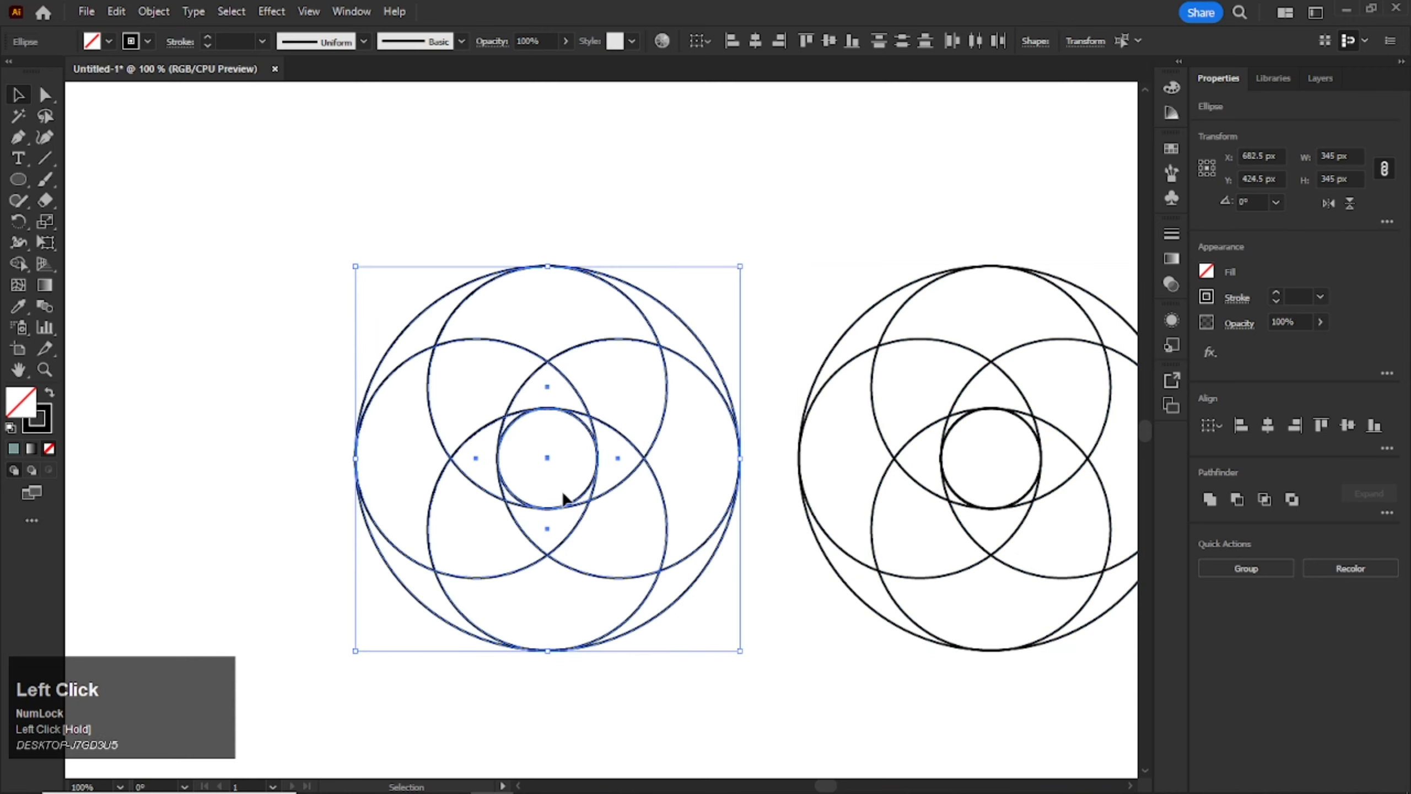
drag(544, 462, 469, 458)
drag(687, 195, 257, 589)
drag(390, 448, 450, 441)
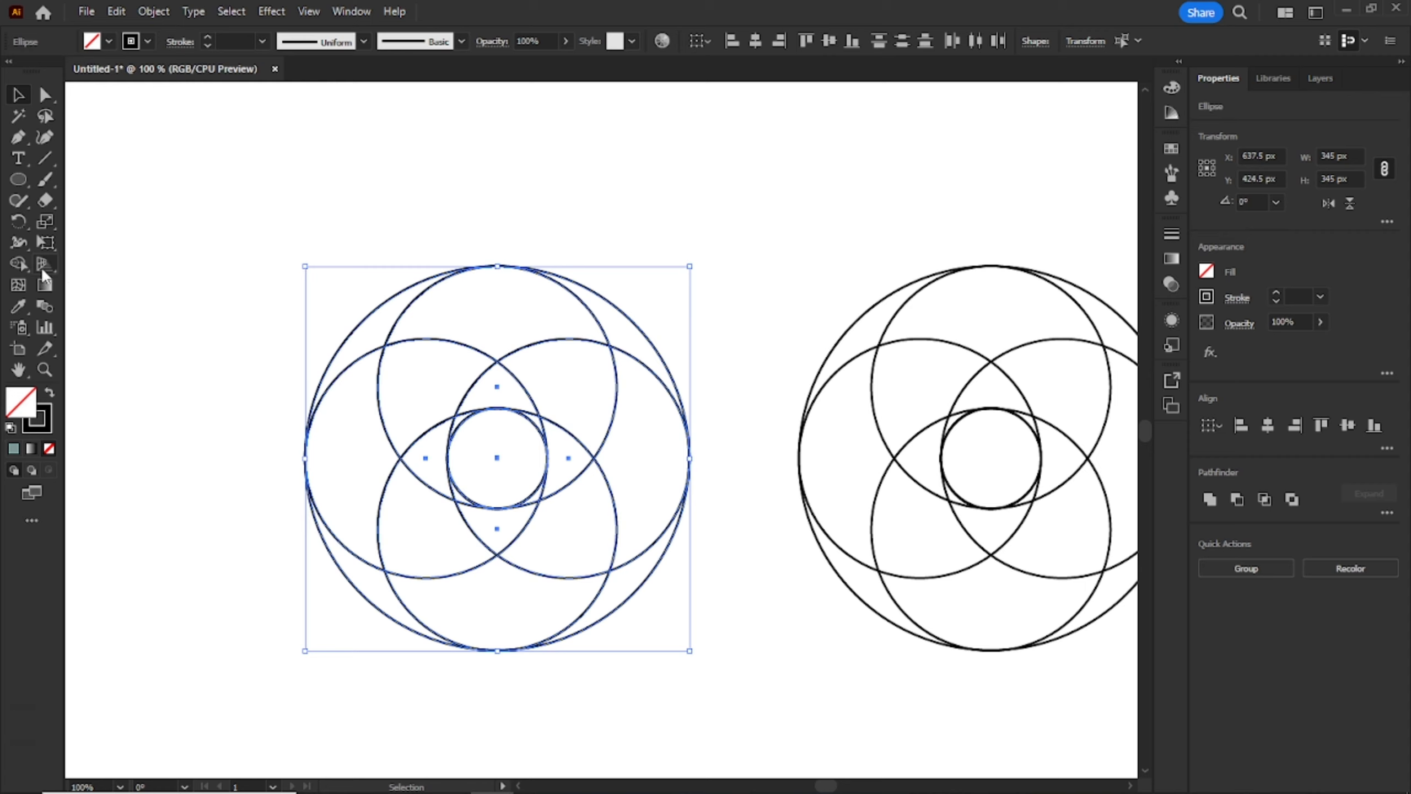
- With Shape Builder and a black fill without stroke, merge the upper regions of the original design into one curved swirl blade
mouse_move(17, 263)
mouse_down()
mouse_move(65, 258)
mouse_move(105, 284)
mouse_move(165, 257)
mouse_up()
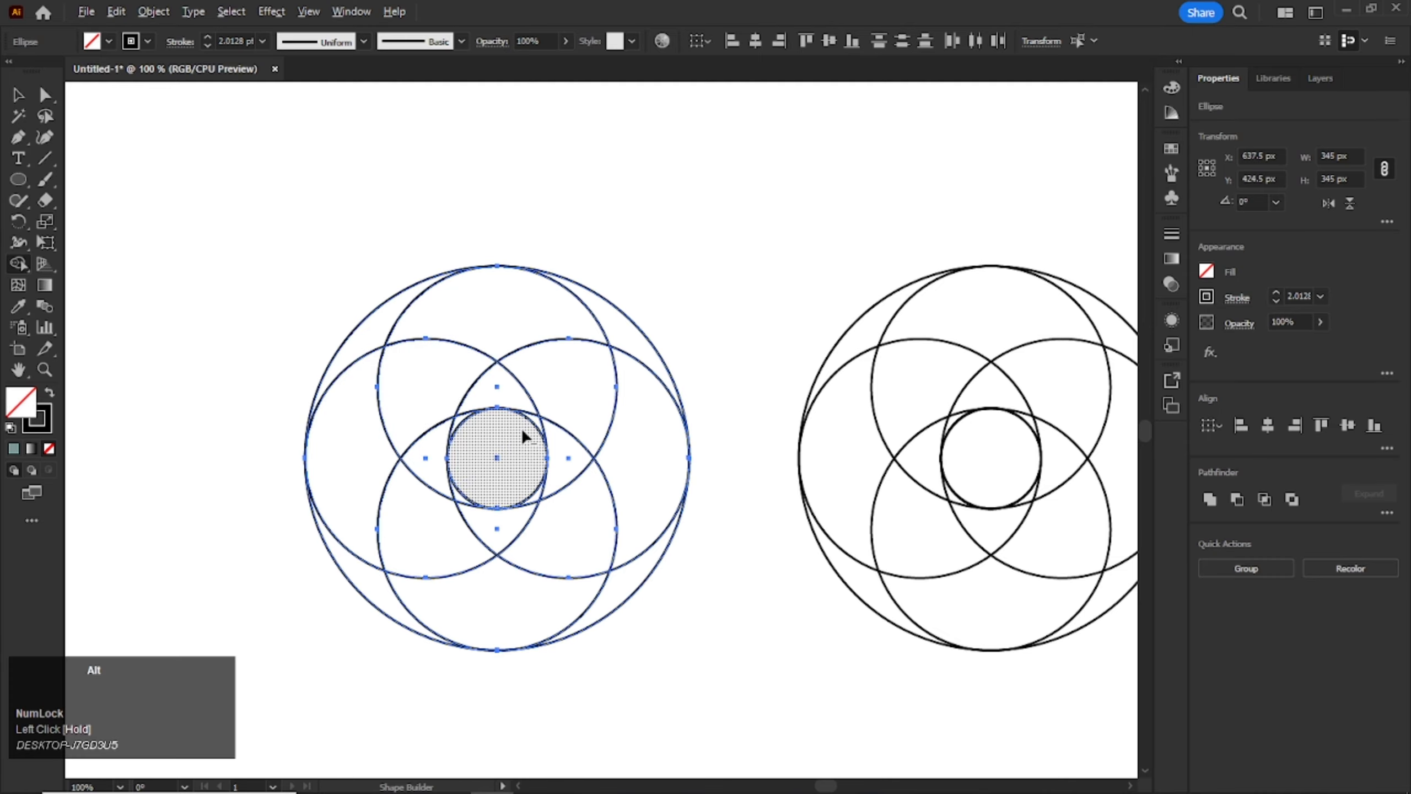
alt+scroll(522, 428, up, 1)
drag(639, 463, 858, 395)
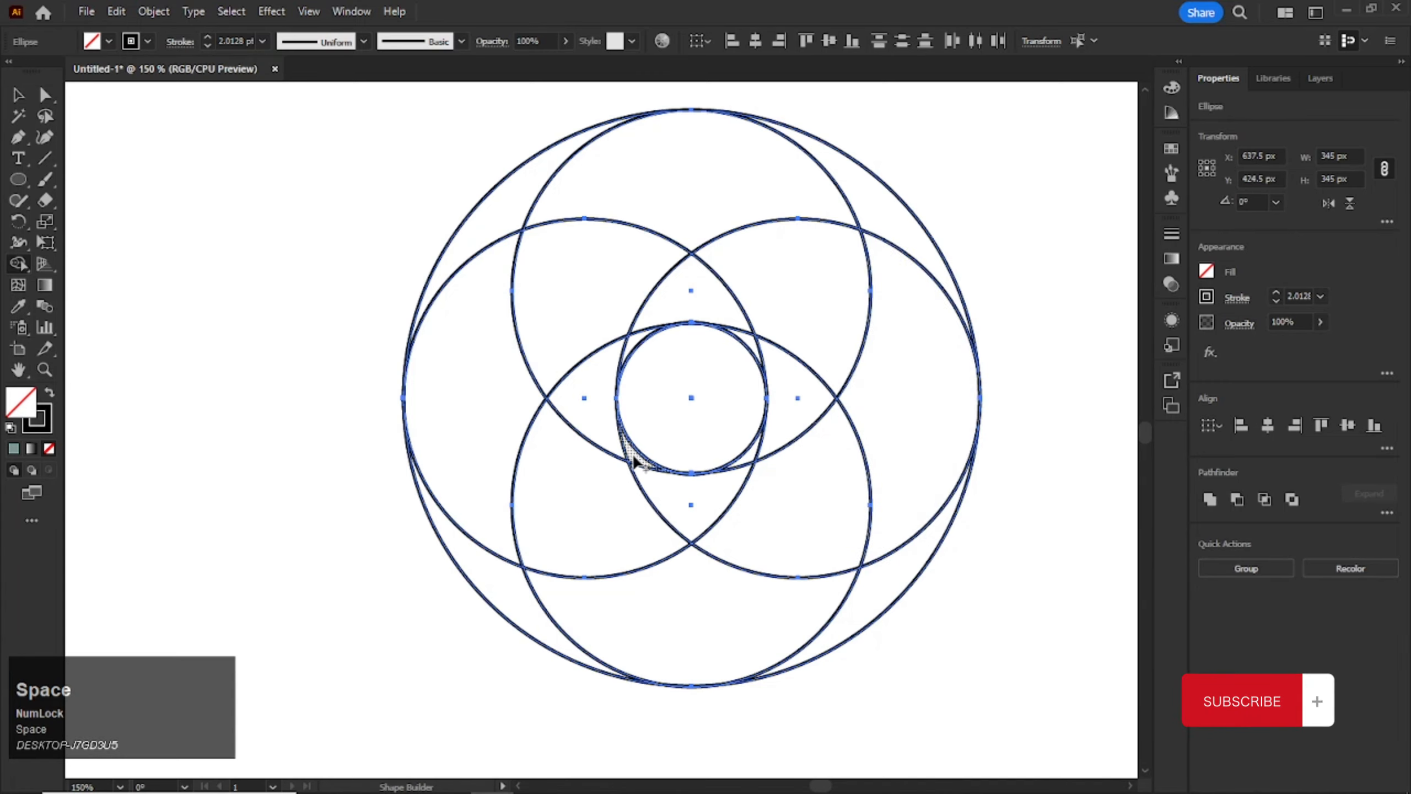
click(50, 395)
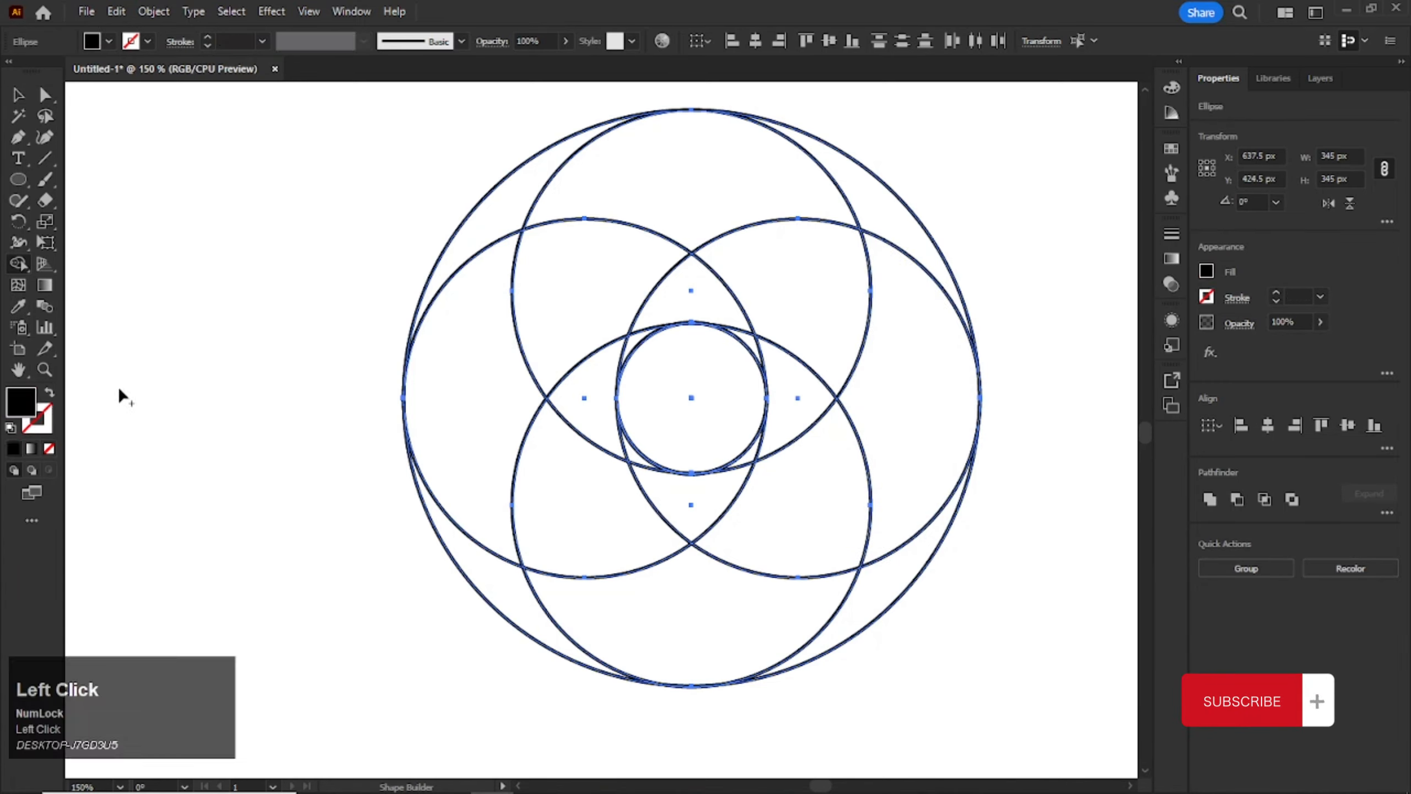
mouse_move(625, 454)
mouse_down()
mouse_move(583, 336)
mouse_move(623, 251)
mouse_move(686, 179)
mouse_move(799, 167)
mouse_move(865, 183)
mouse_up()
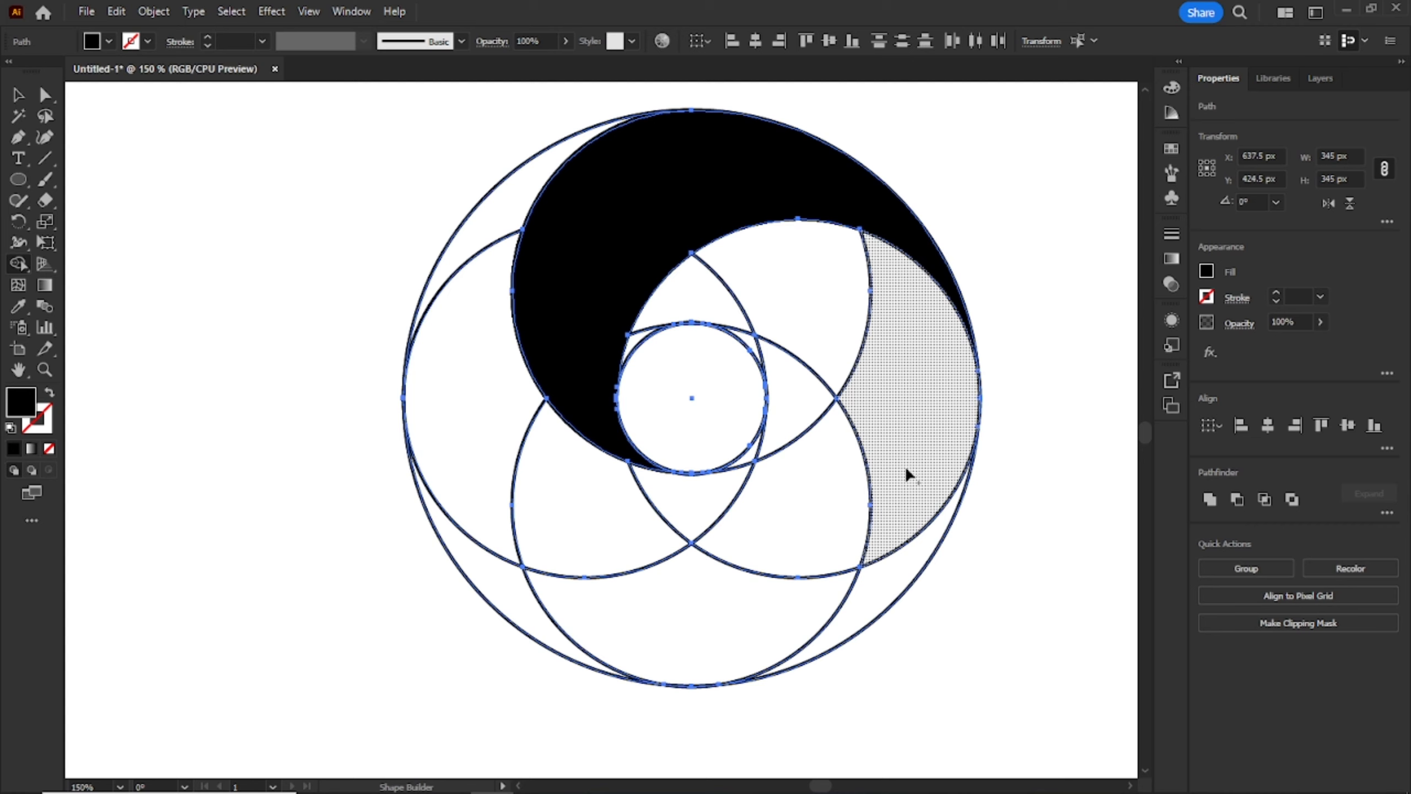
- Merge the left-hand regions and the right-hand regions around the centre circle into two more black swirl blades
click(505, 184)
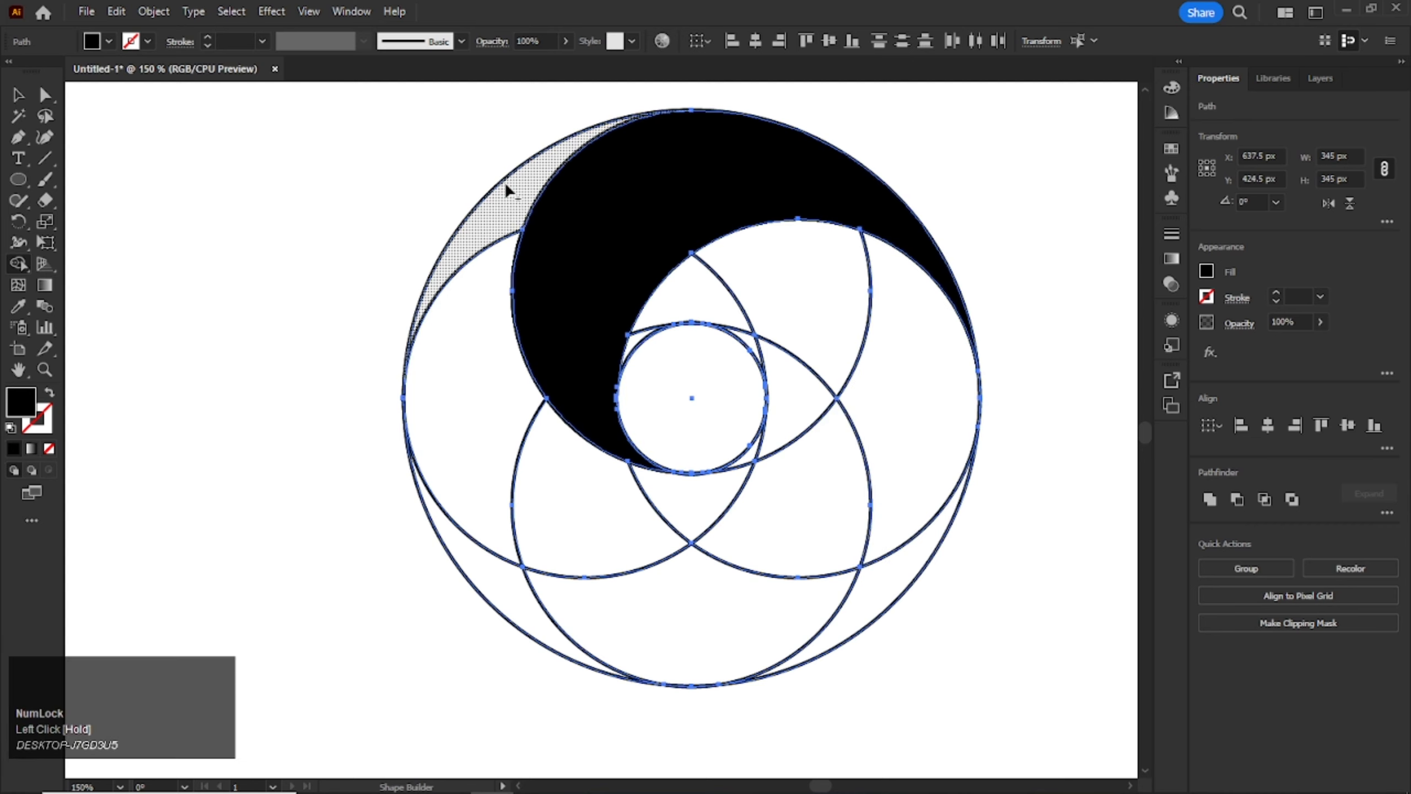
mouse_move(505, 196)
mouse_down()
mouse_move(475, 318)
mouse_move(483, 437)
mouse_move(550, 522)
mouse_move(675, 528)
mouse_move(749, 493)
mouse_move(600, 510)
mouse_move(497, 453)
mouse_move(468, 348)
mouse_move(478, 239)
mouse_up()
key(ctrl+z)
drag(716, 560, 722, 556)
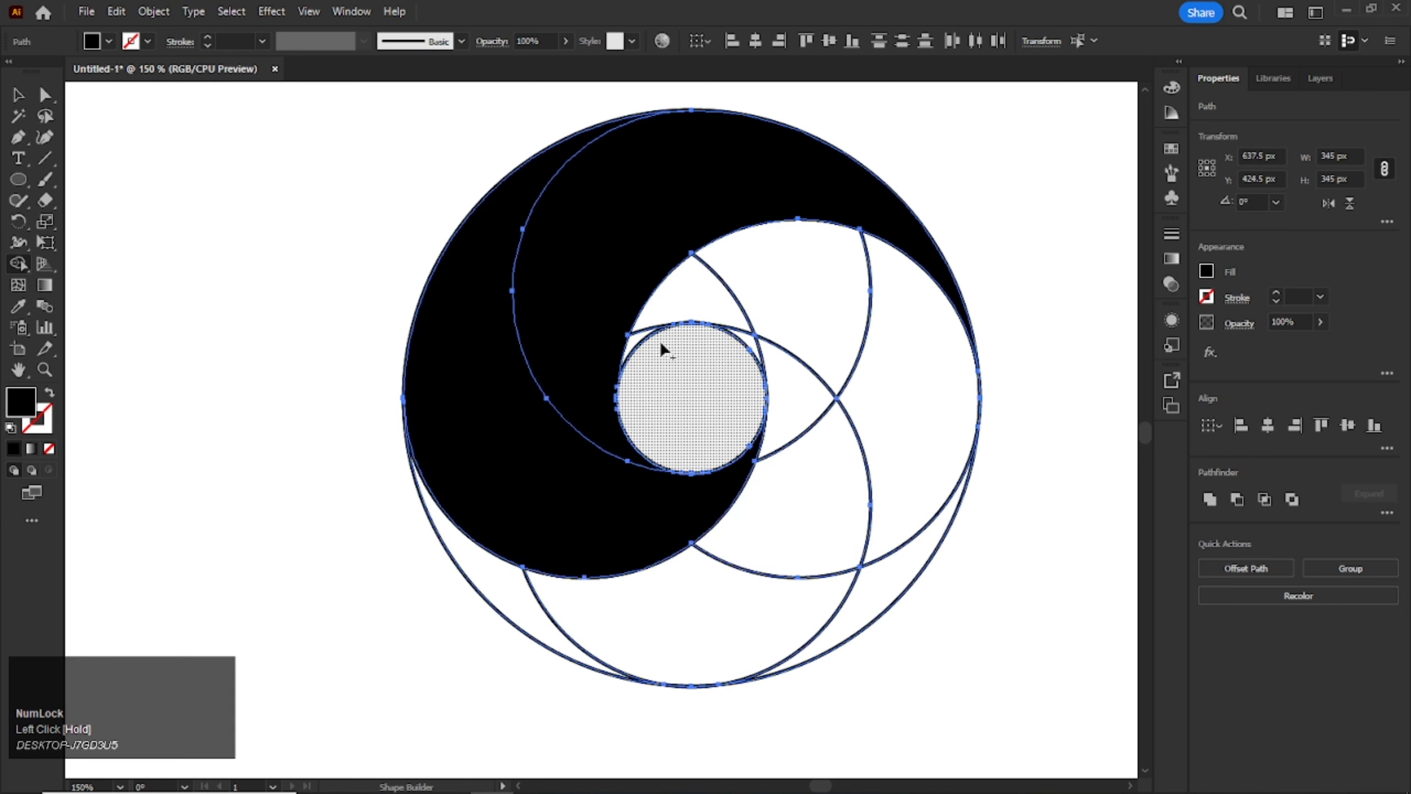
mouse_move(638, 347)
mouse_down()
mouse_move(700, 284)
mouse_move(834, 268)
mouse_move(924, 339)
mouse_move(935, 433)
mouse_move(873, 572)
mouse_up()
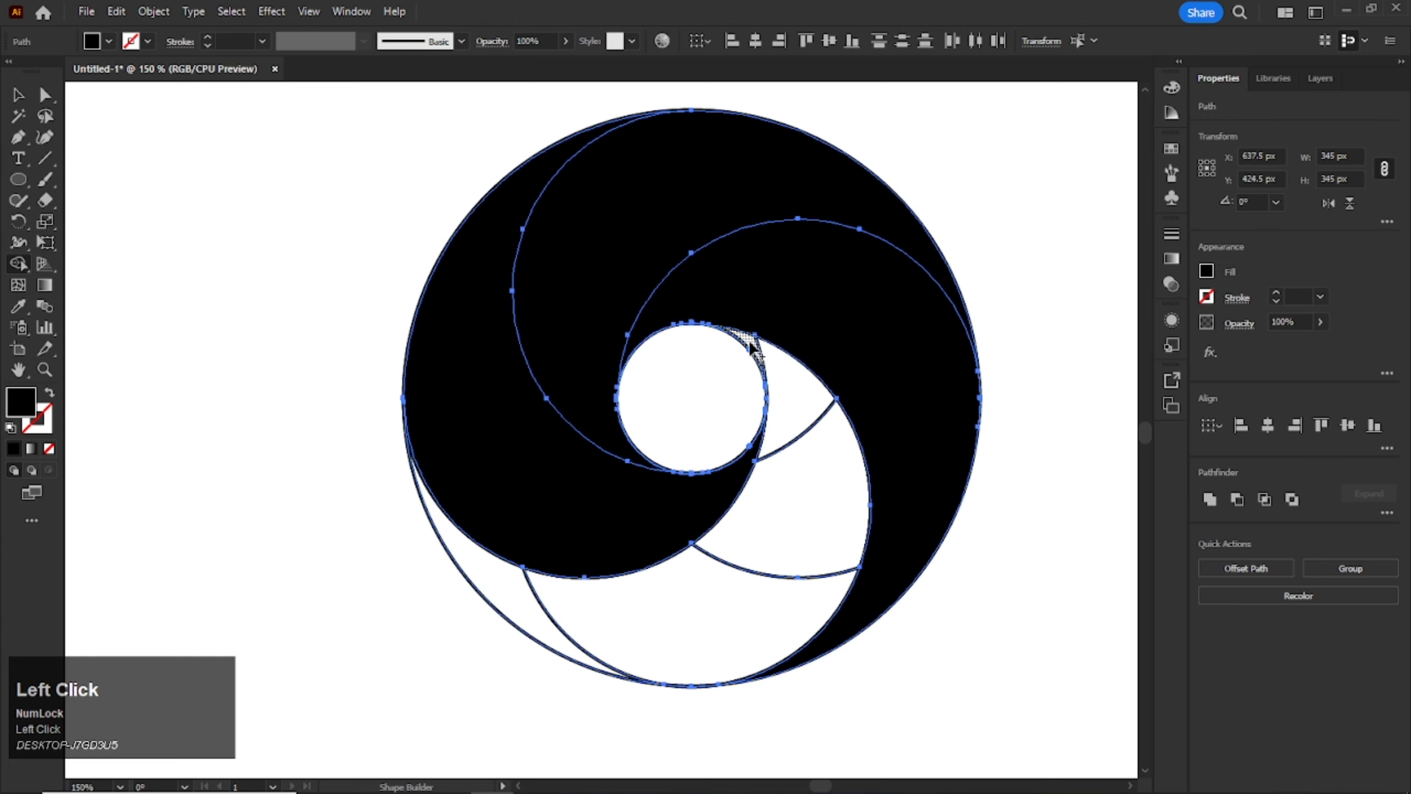
- Merge the remaining lower regions into the fourth black swirl blade and remove the stroke from the whole design
mouse_move(750, 344)
mouse_down()
mouse_move(778, 372)
mouse_move(811, 459)
mouse_move(777, 570)
mouse_move(684, 623)
mouse_move(507, 594)
mouse_up()
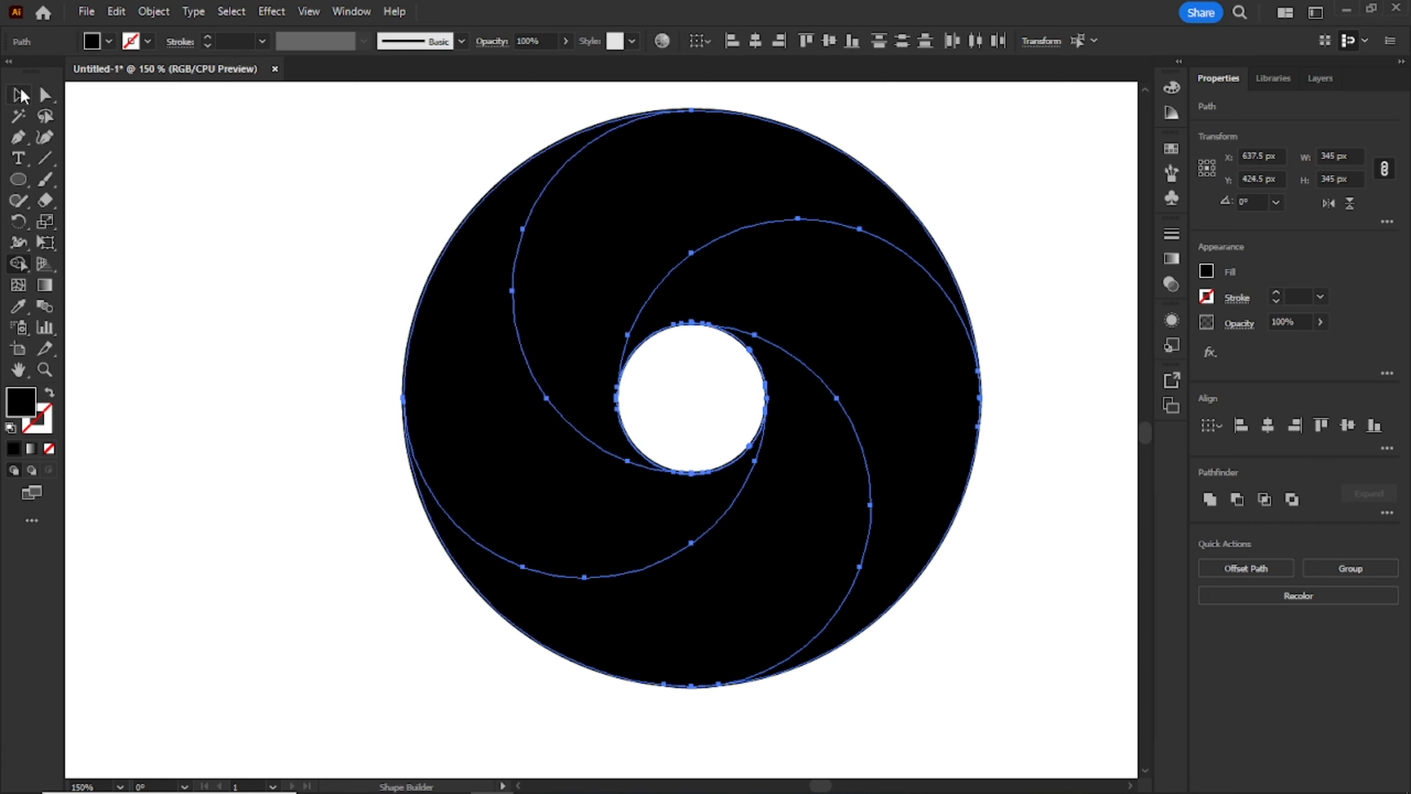
click(20, 94)
drag(457, 161, 1024, 699)
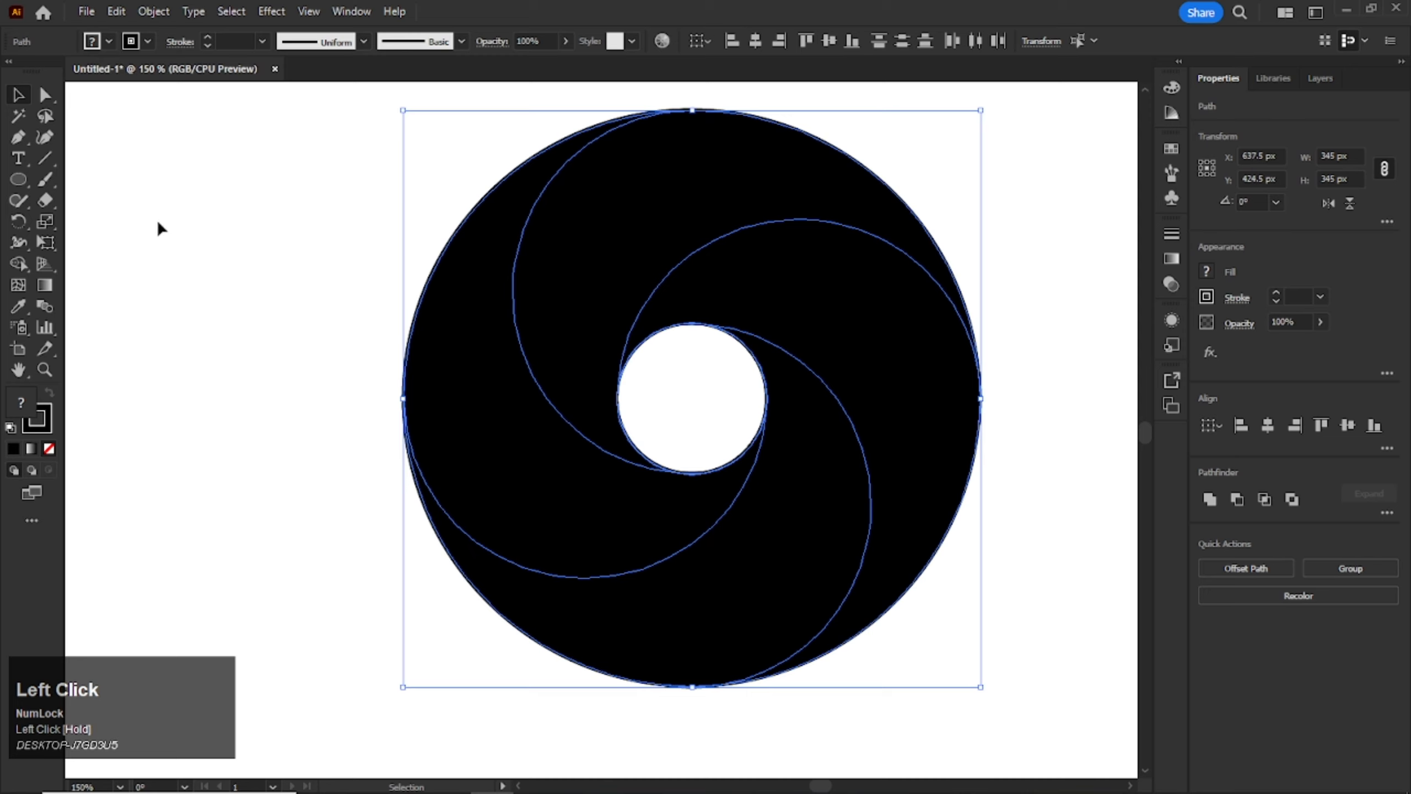
click(109, 41)
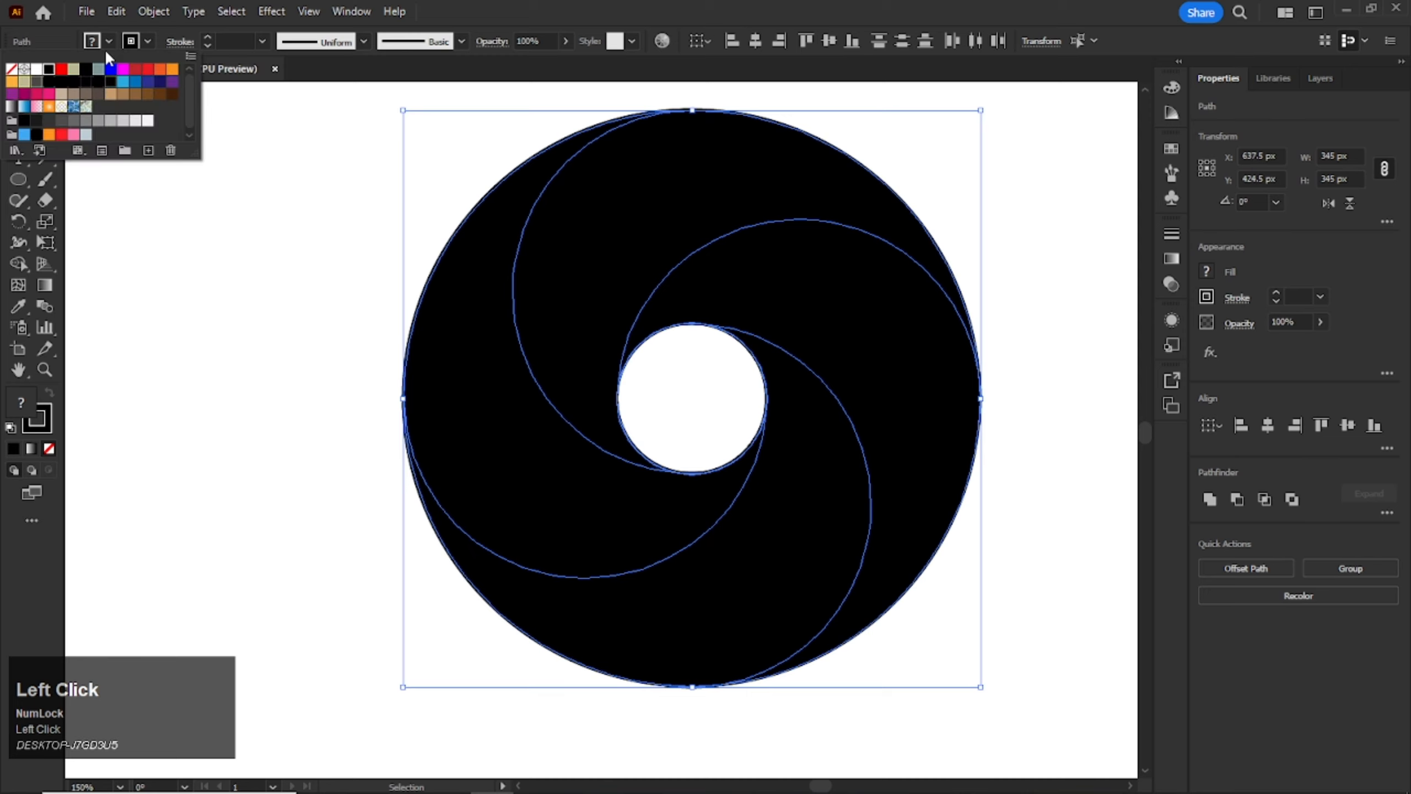
click(11, 70)
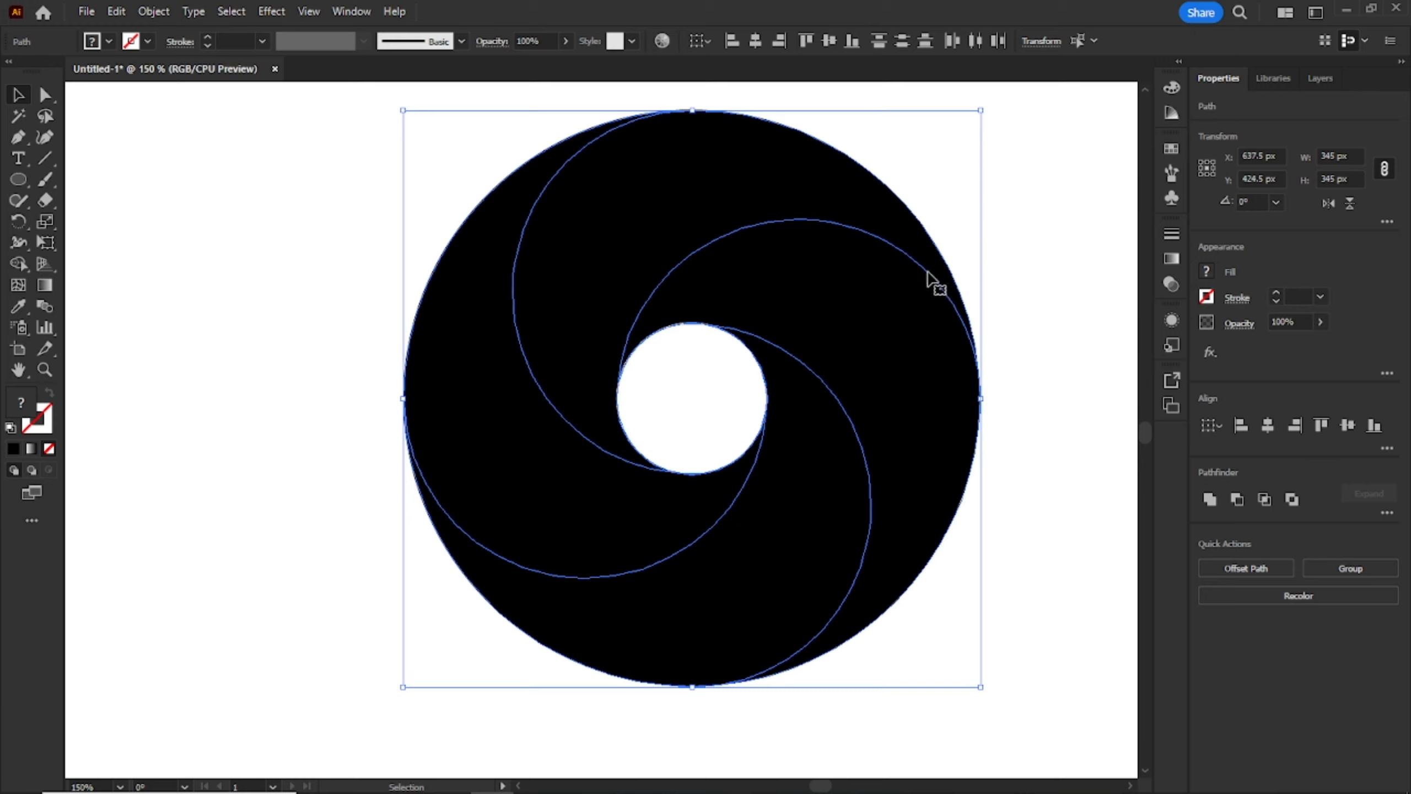
click(1039, 225)
- Fill the upper swirl blade with a white-to-black linear gradient
click(745, 176)
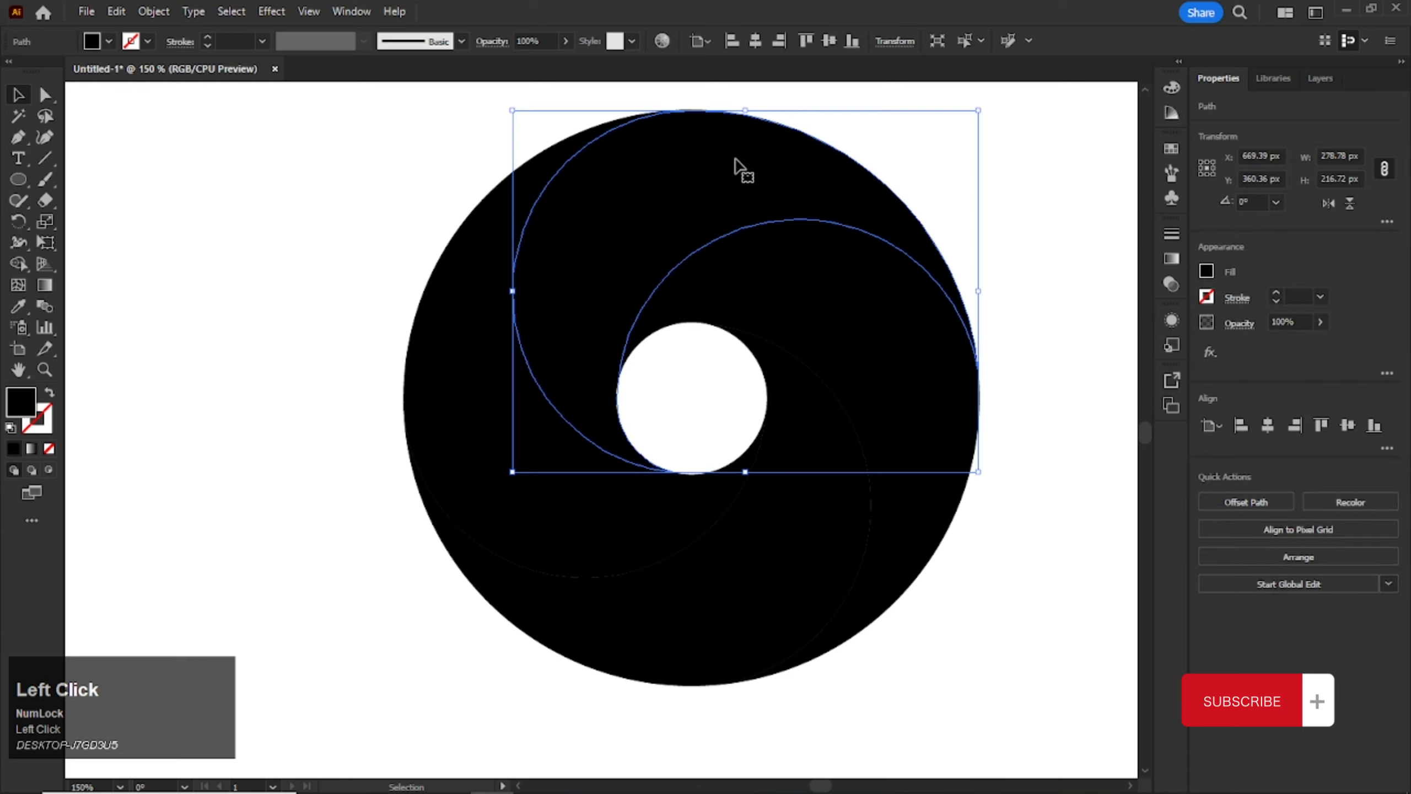
click(1173, 260)
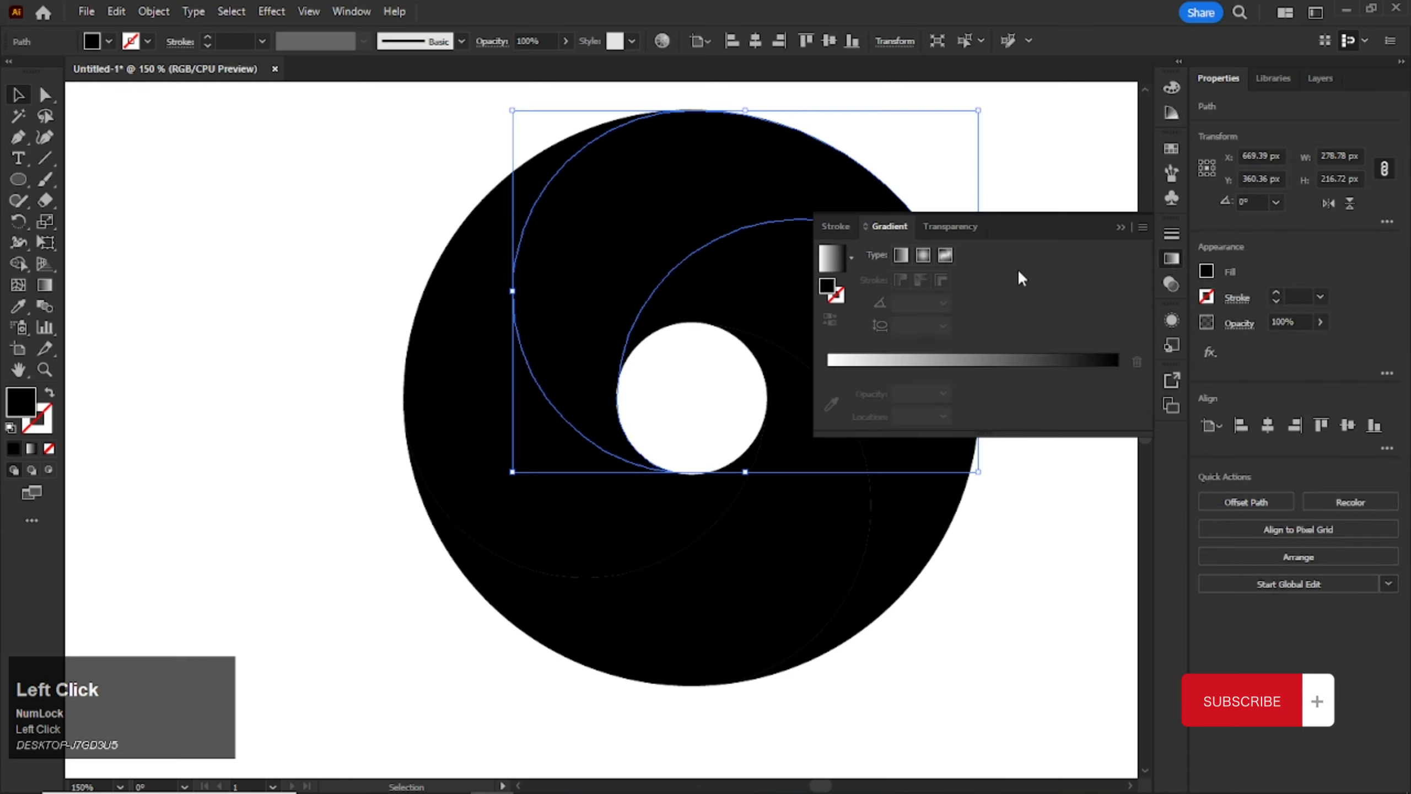
click(831, 266)
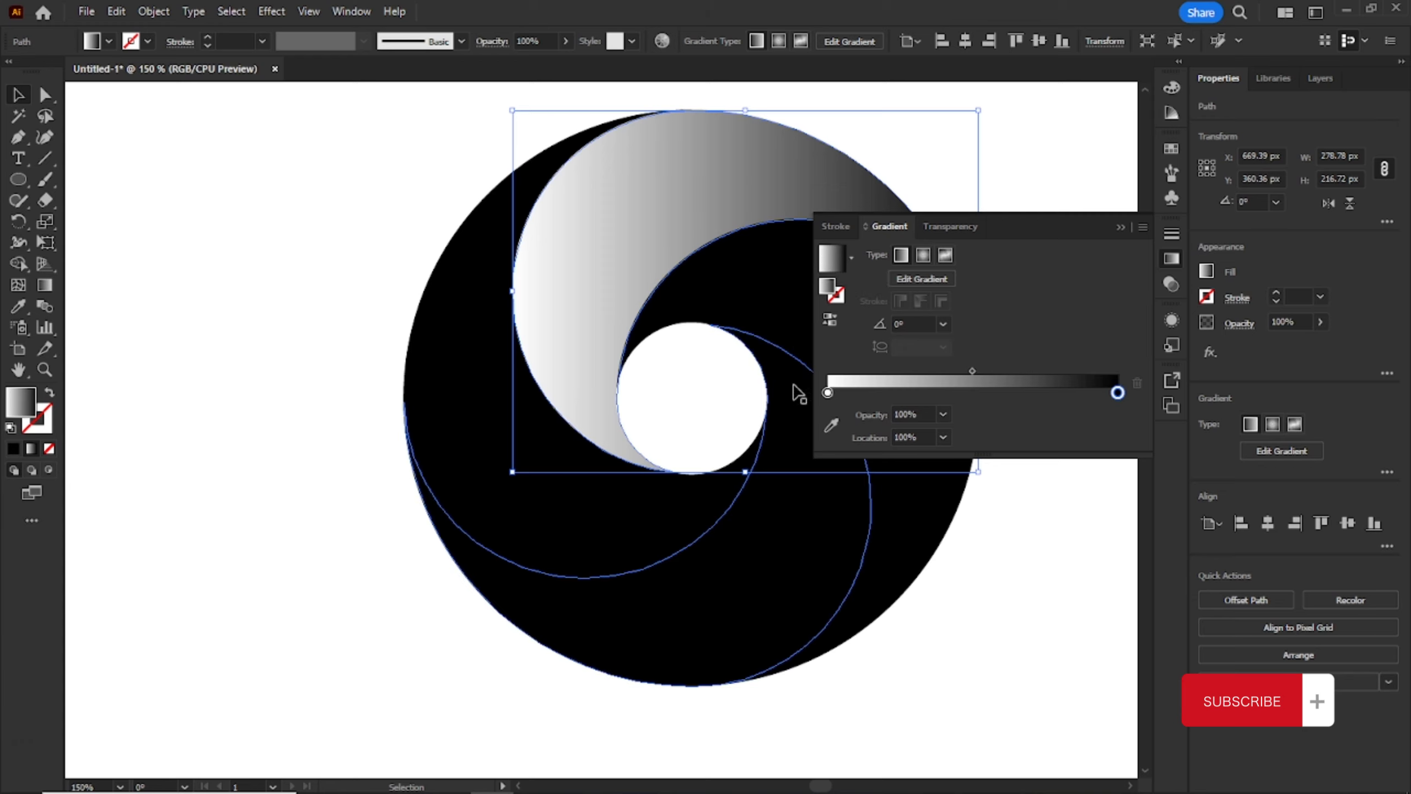
- Change the black end stop of the upper blade's gradient to bright blue, keeping the white start stop
click(1116, 393)
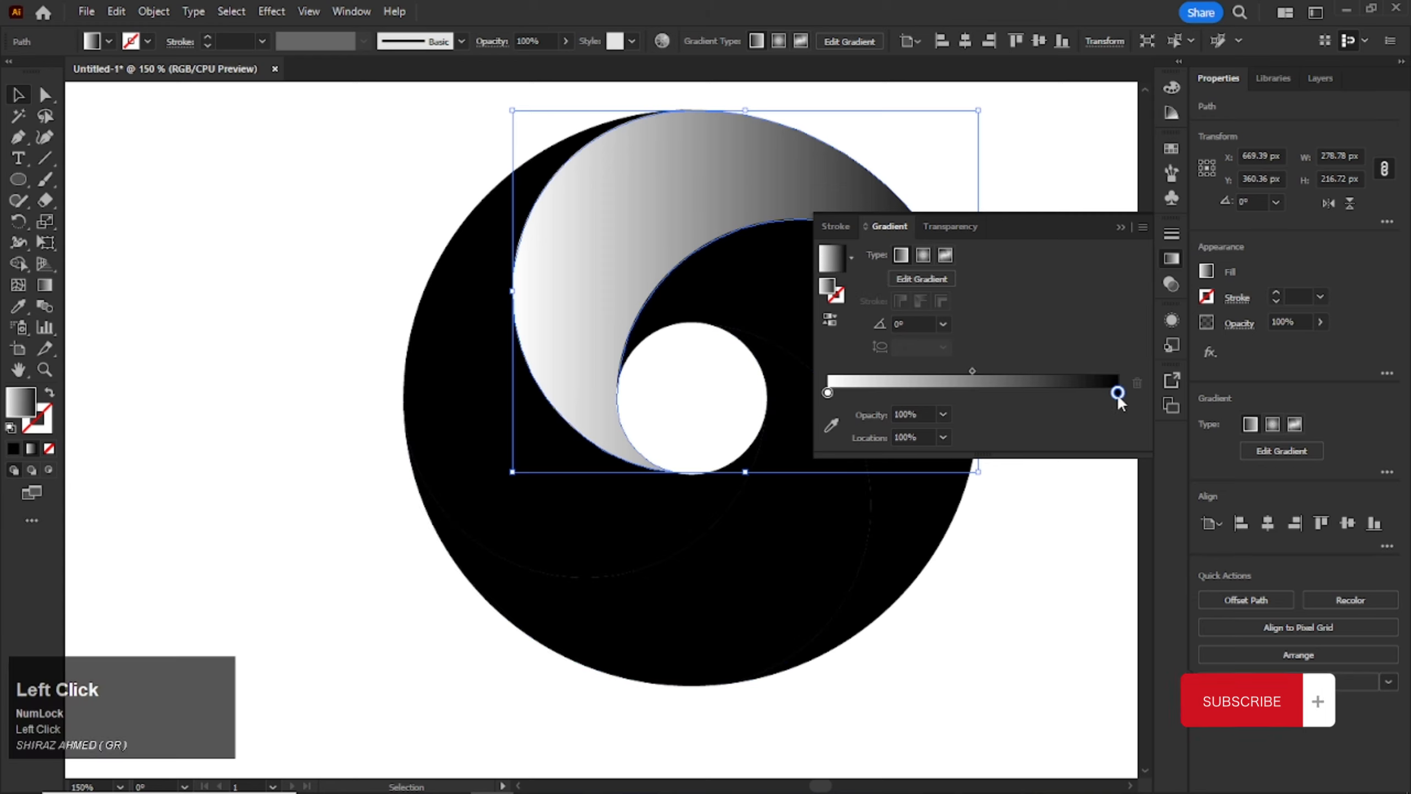
double_click(1117, 393)
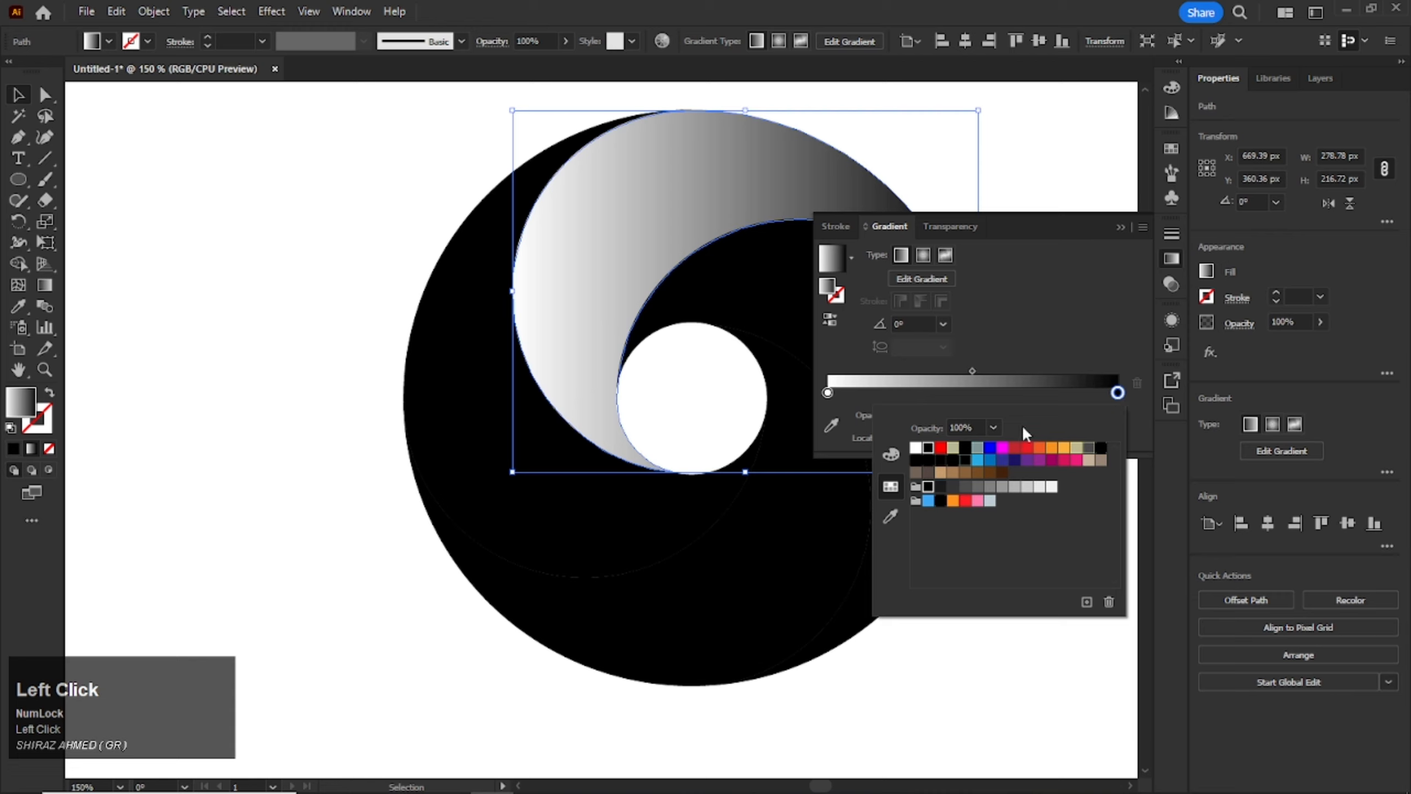
click(990, 449)
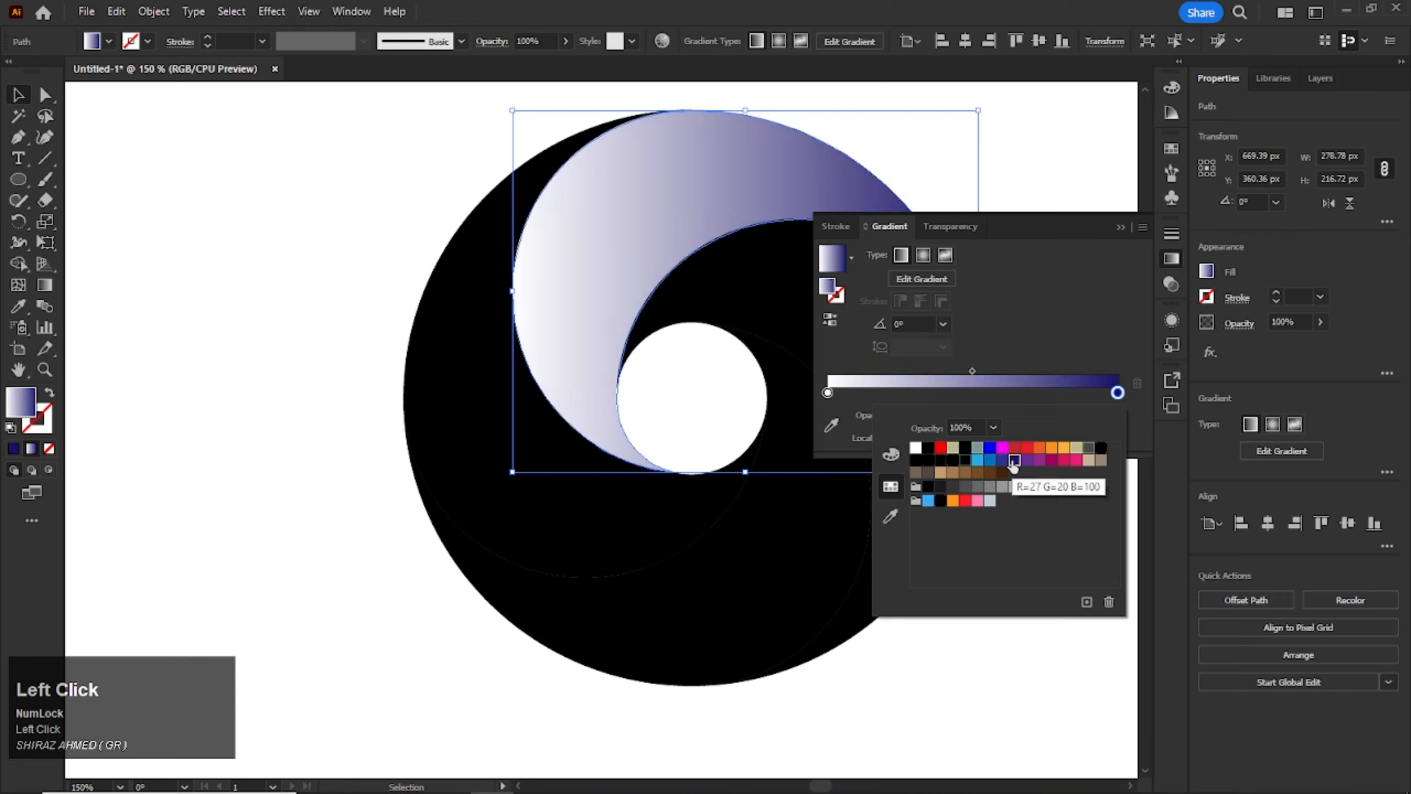
click(994, 449)
click(1050, 324)
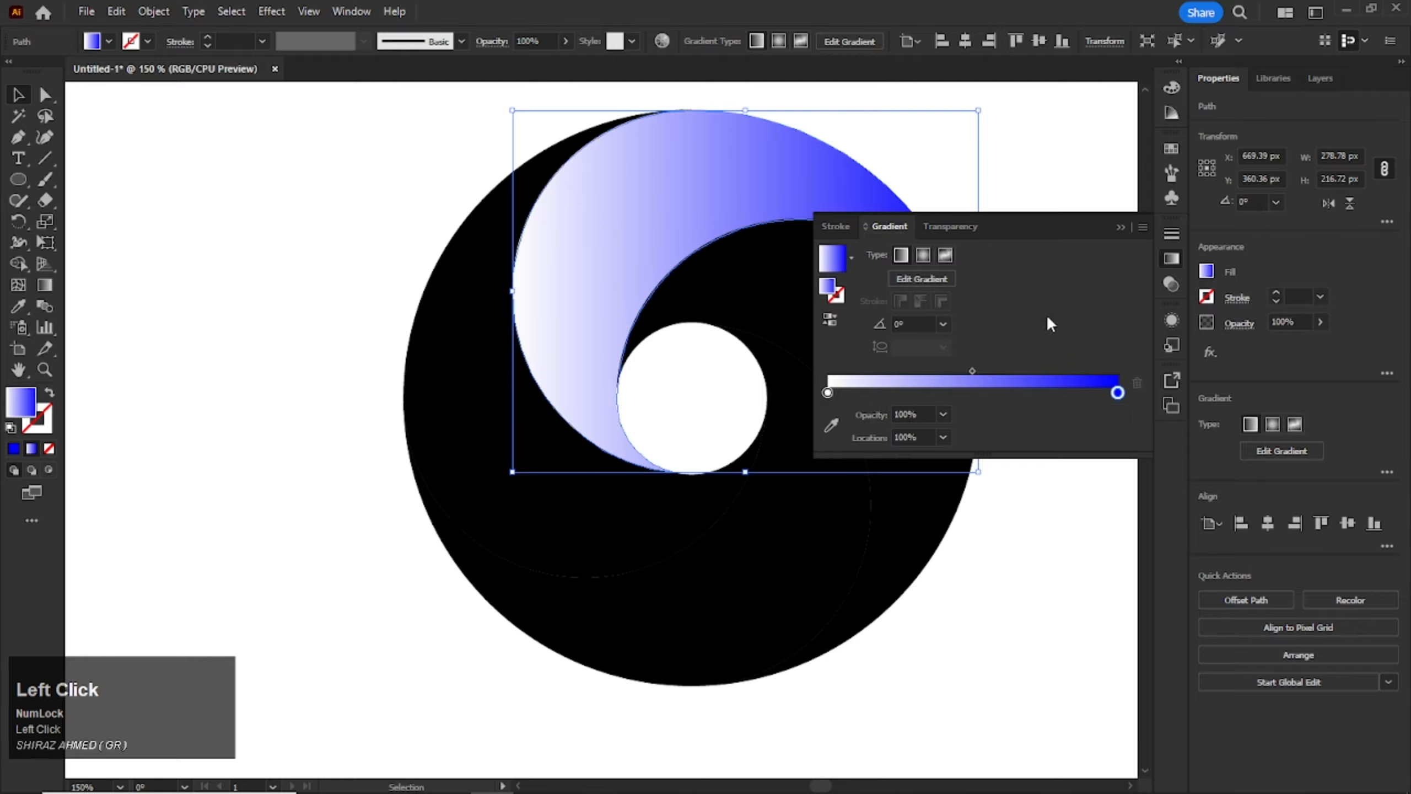